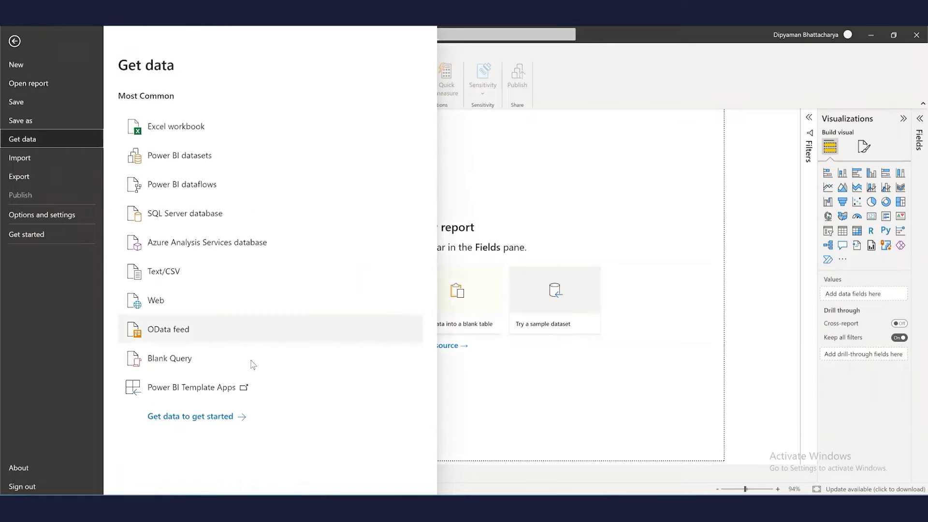
Step: Find the Wrike (Beta) connector among all available data sources and connect to it
click(183, 418)
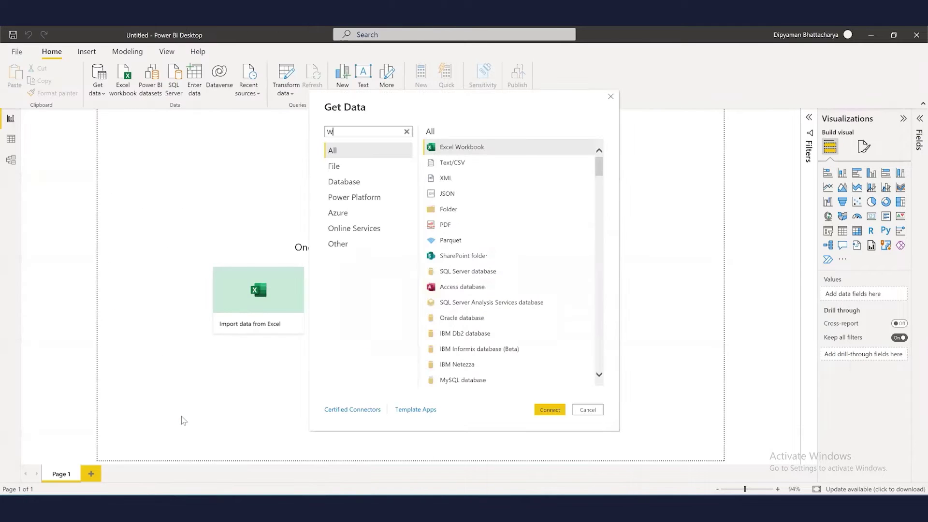
text(Wrike)
click(455, 150)
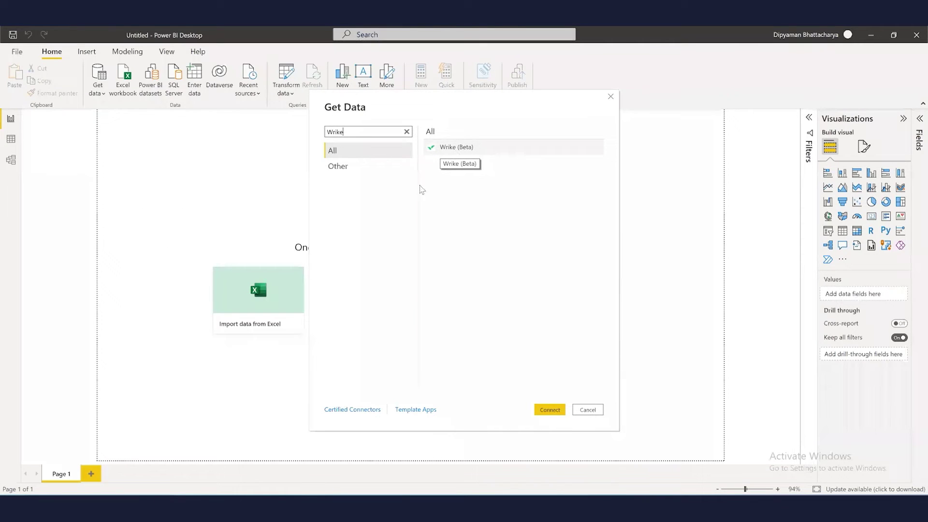
click(554, 409)
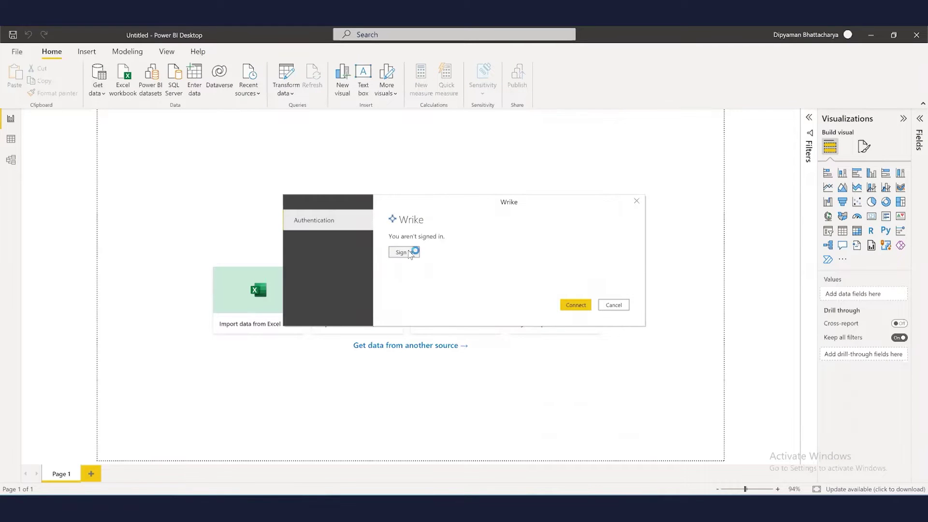
Step: Sign in to Wrike in the browser with the saved account e-mail, then return to Power BI Desktop and connect
click(411, 252)
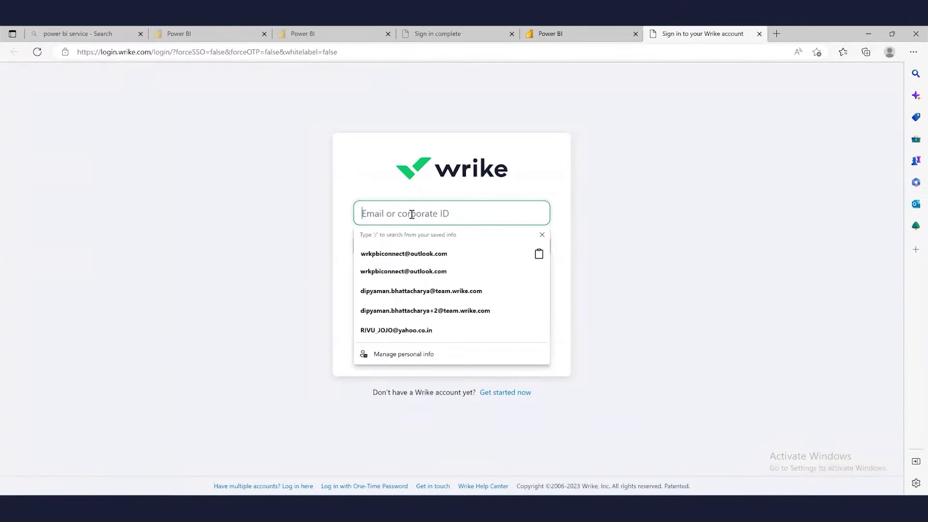
click(416, 254)
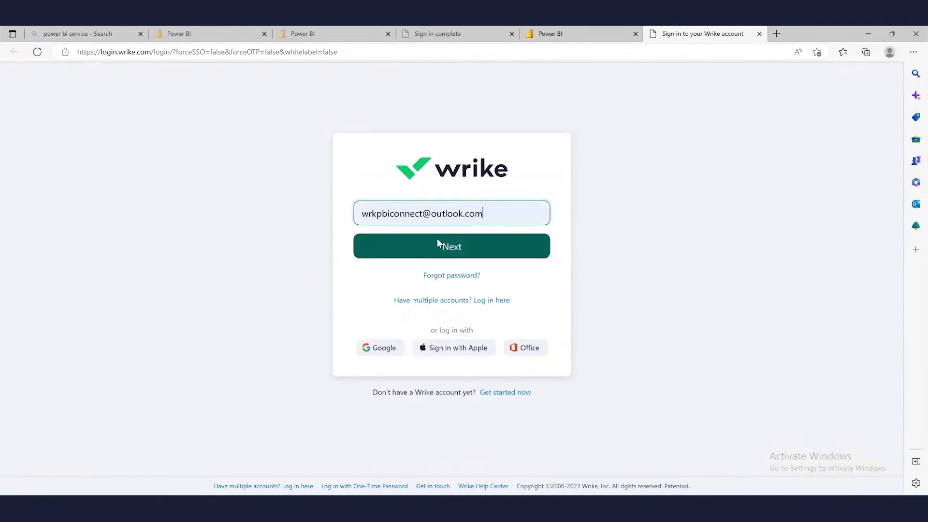
click(437, 244)
click(452, 300)
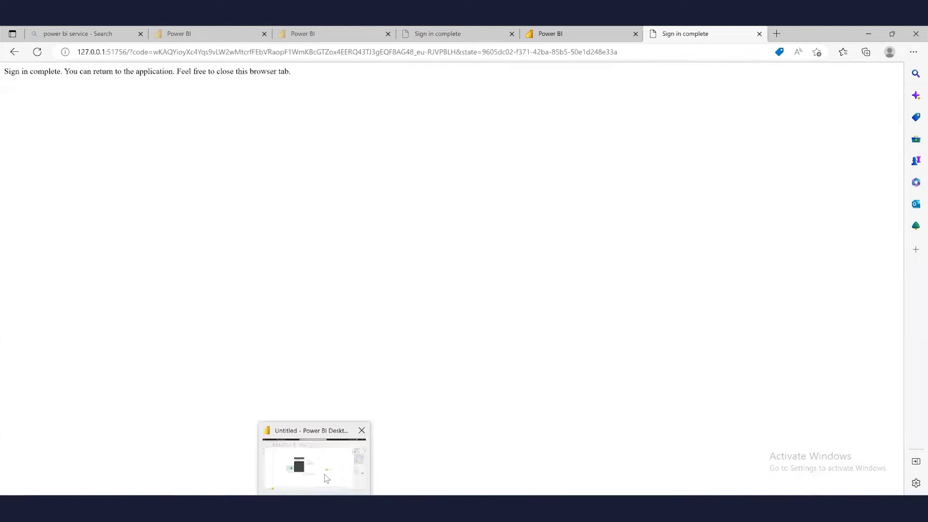
click(326, 478)
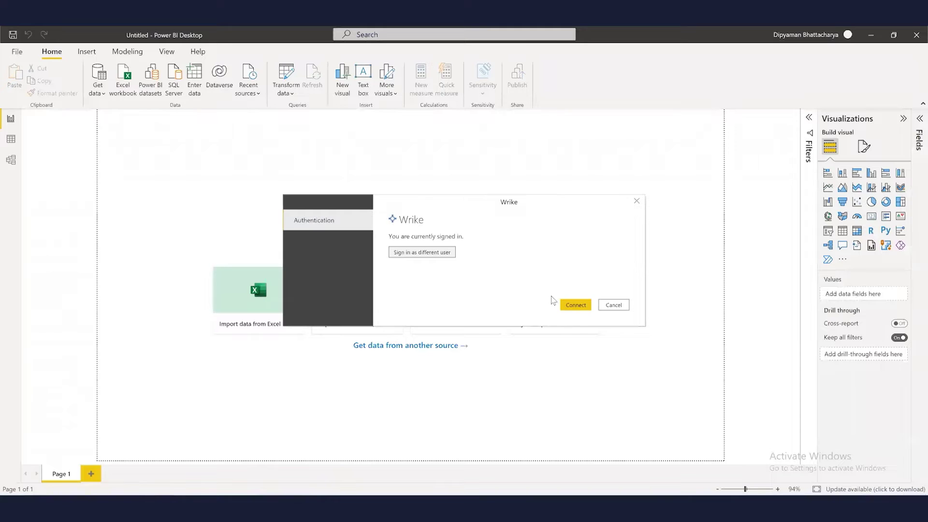
click(581, 307)
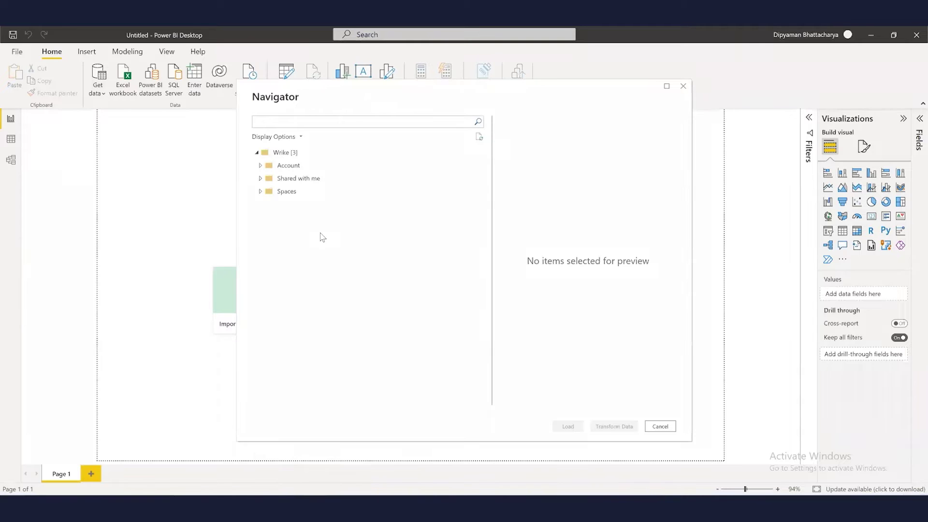
Step: Look through the Account folder and the PBI Cont Test space, and load the All Tasks table from Account
click(260, 166)
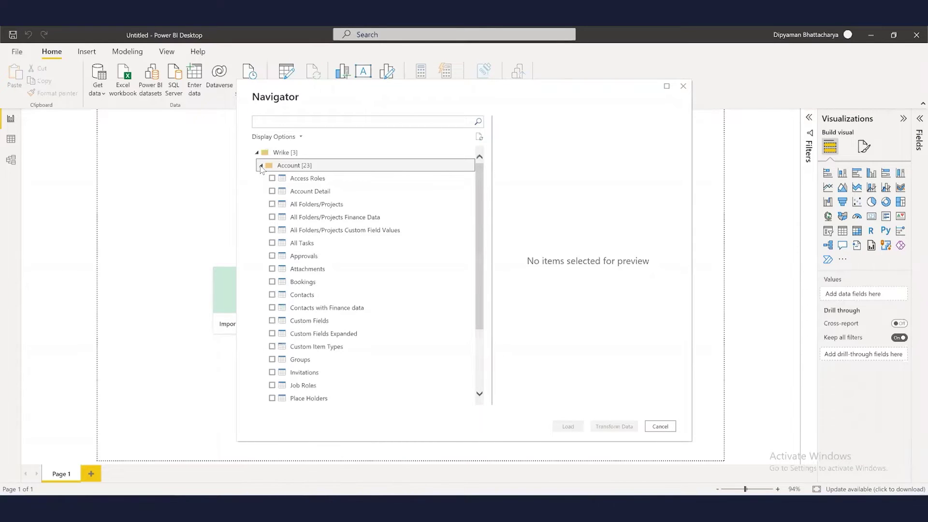
click(260, 166)
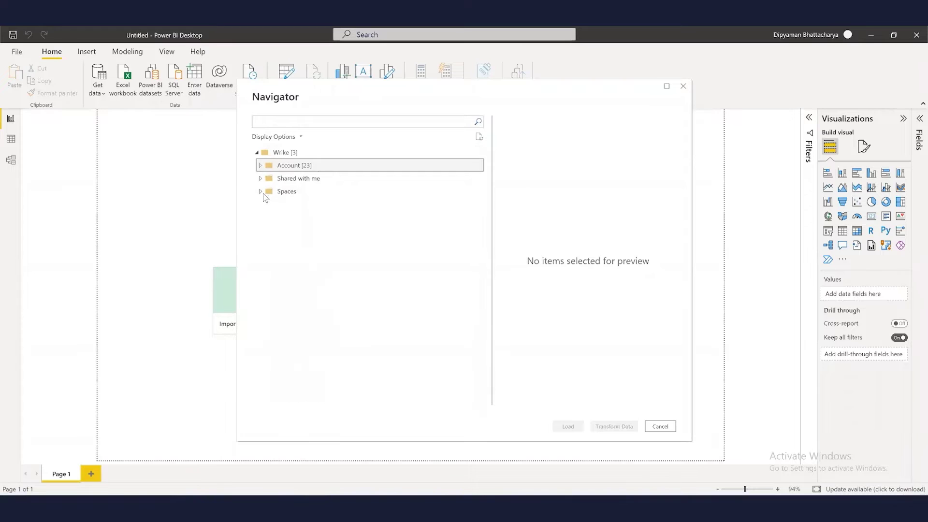
click(260, 193)
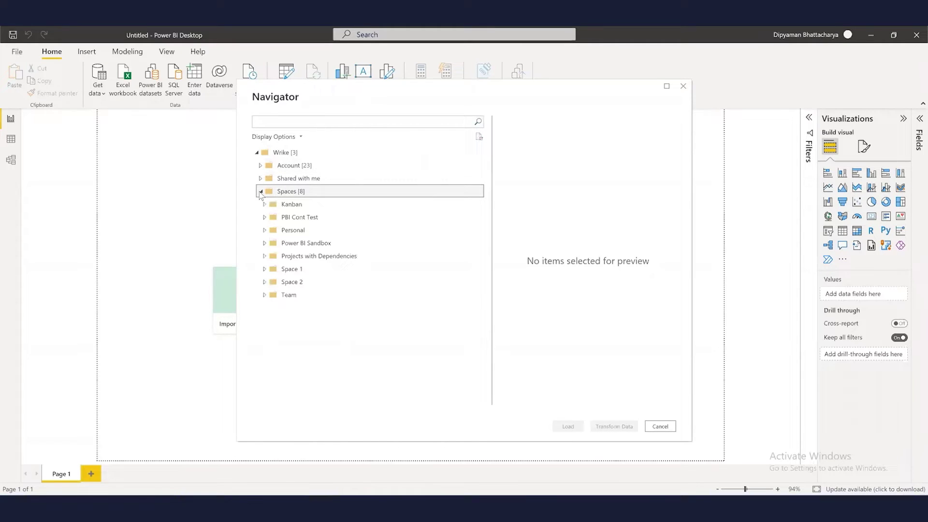
click(265, 218)
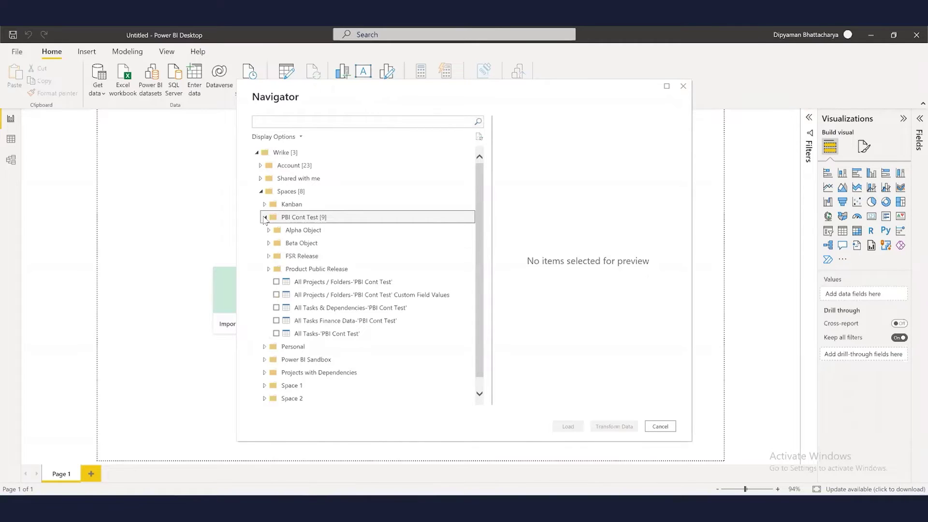
click(260, 191)
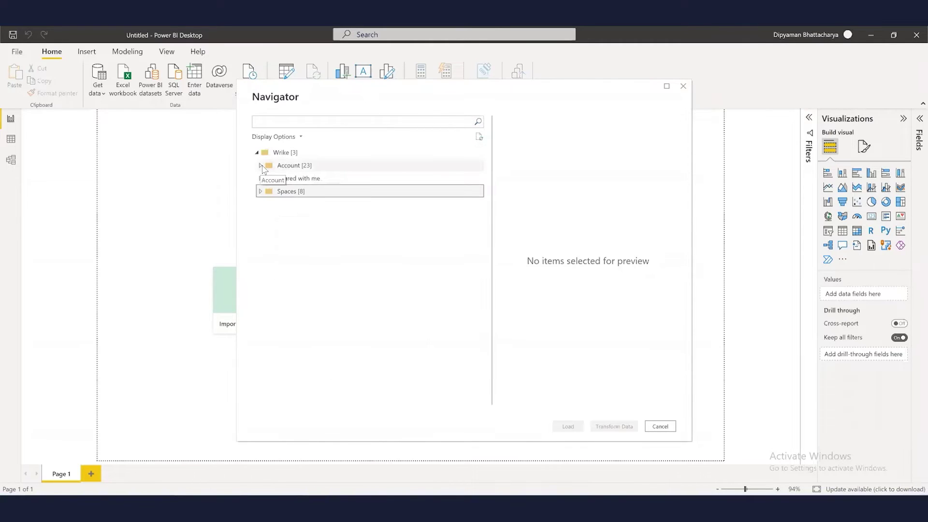
click(261, 166)
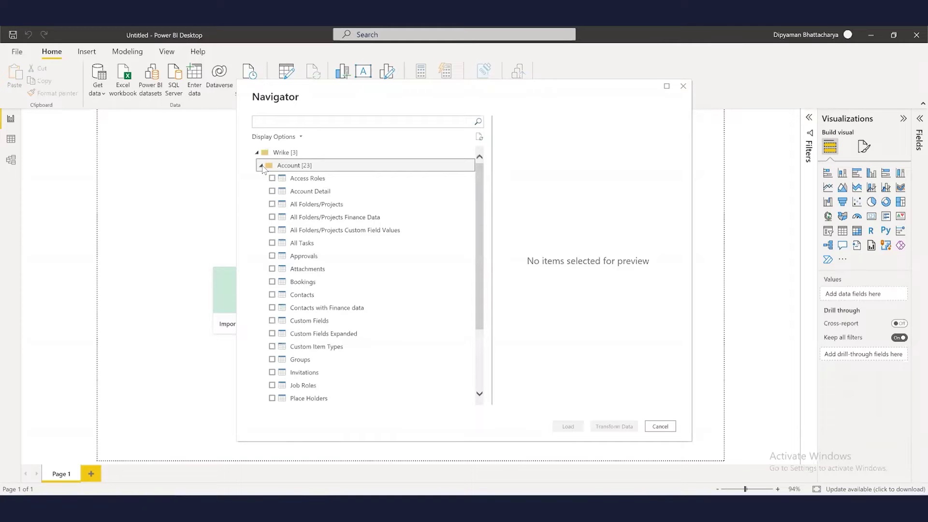
click(272, 243)
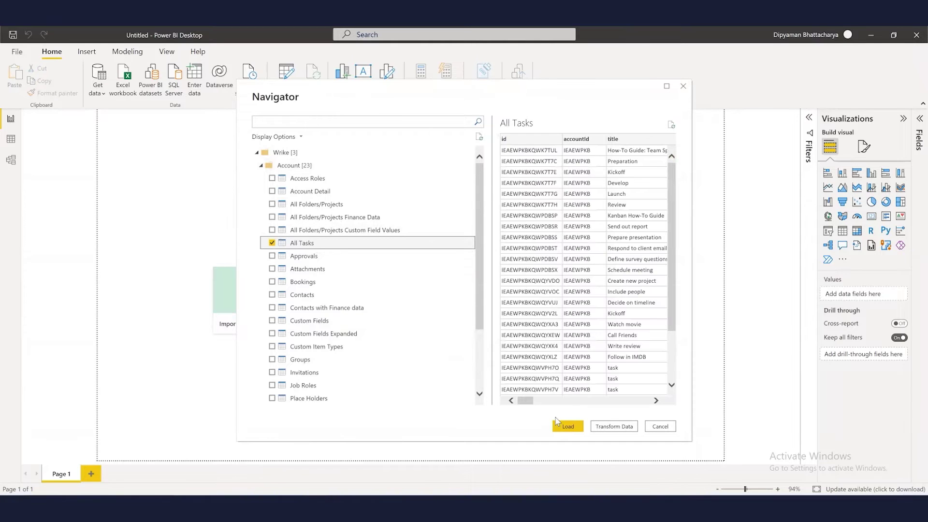
click(568, 426)
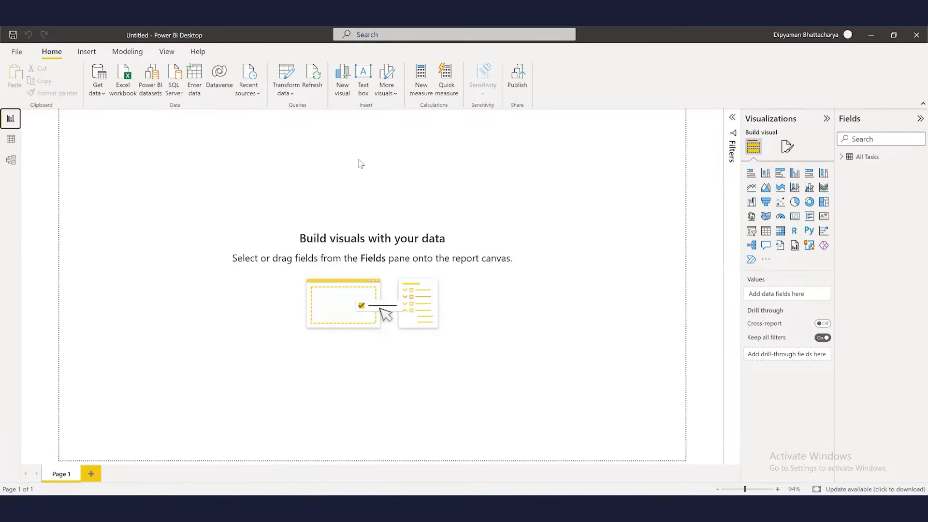
Step: Add a text box reading "Wrike Power BI Connector Test" and set its font size to 44
click(363, 82)
text(Wrike Power BI Connector Test)
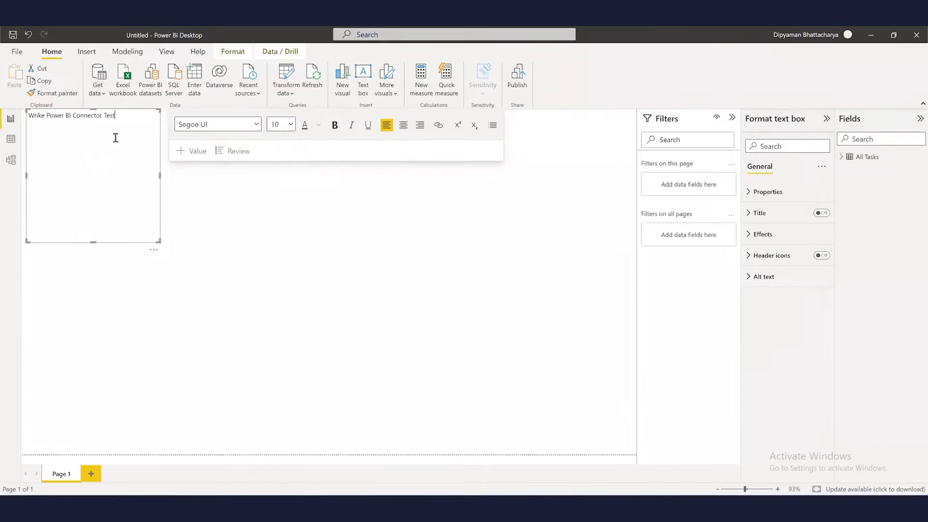
drag(116, 116, 28, 116)
click(291, 124)
click(278, 296)
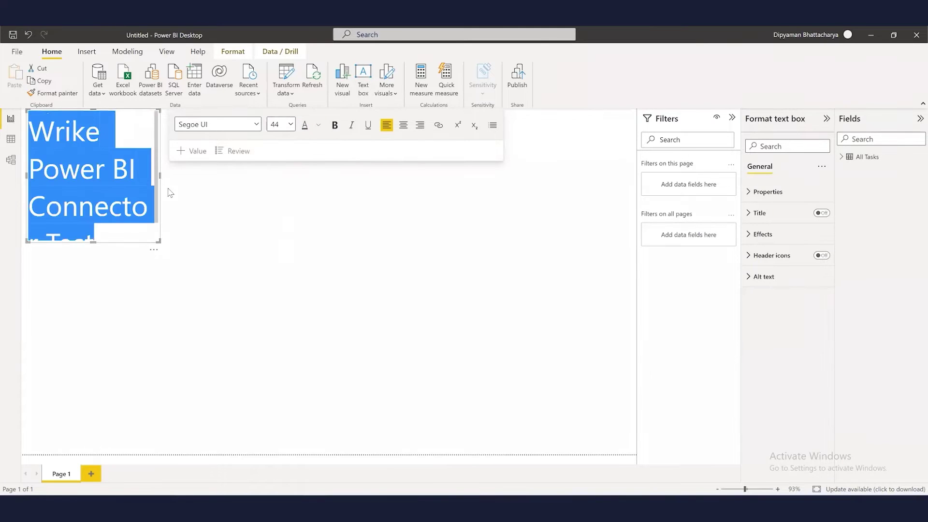
Step: Resize the title text box so the text fits on one line, and centre it at the top of the page
drag(160, 175, 446, 179)
drag(237, 242, 242, 159)
click(300, 281)
drag(224, 112, 315, 117)
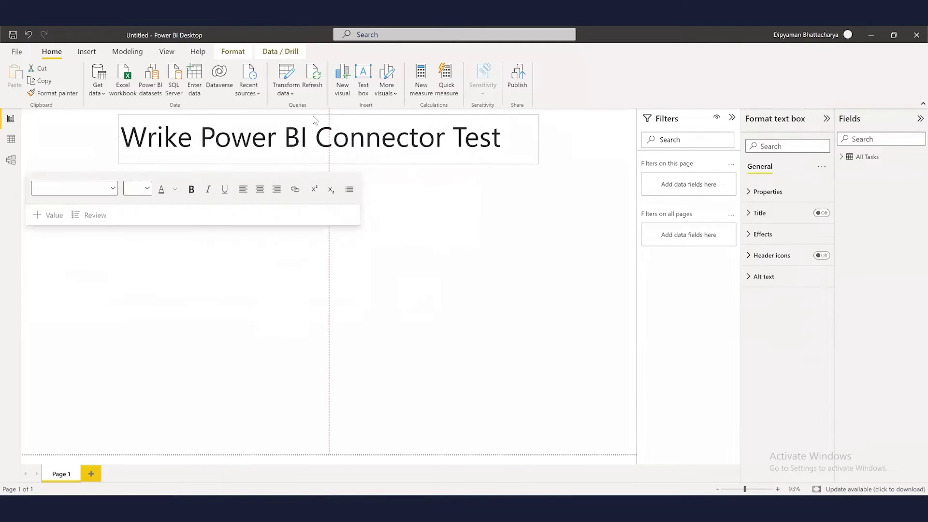
click(542, 268)
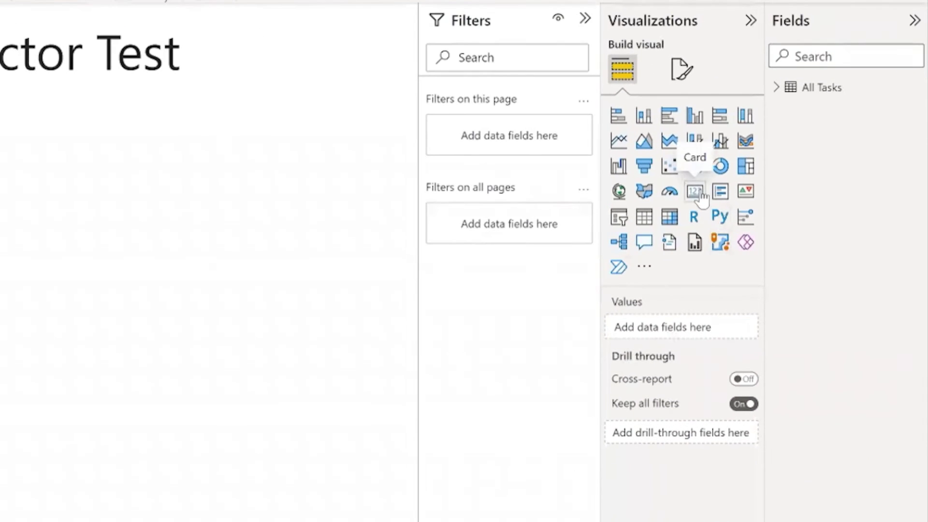
Step: Add a card visual showing the distinct count of the id field from All Tasks
click(696, 192)
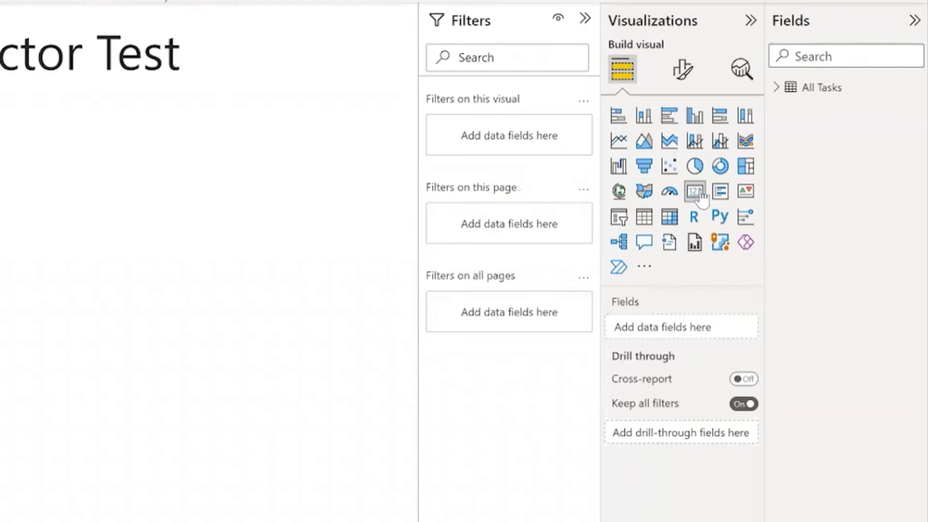
click(776, 88)
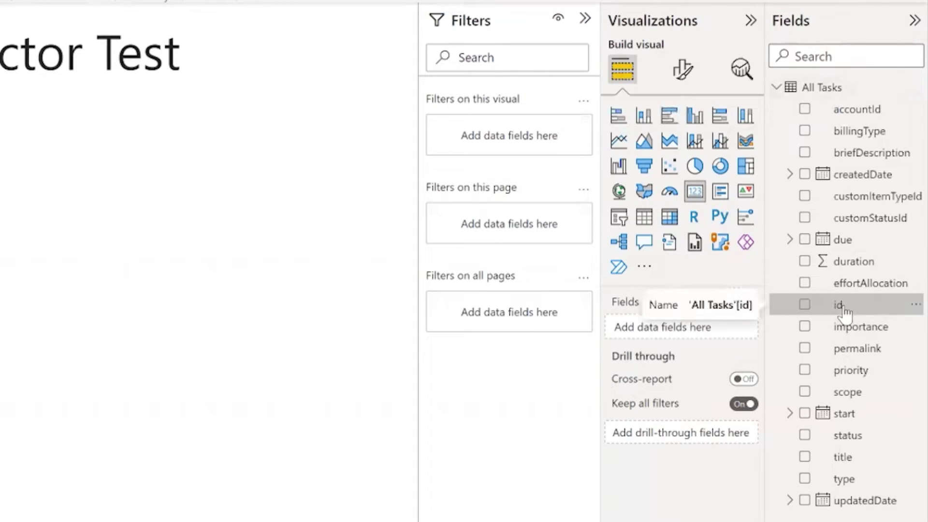
drag(844, 313, 710, 329)
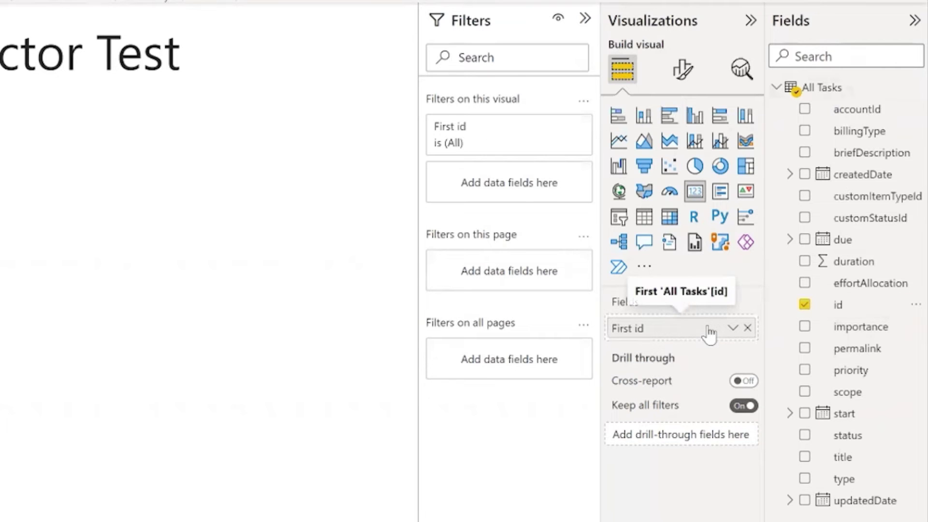
click(733, 329)
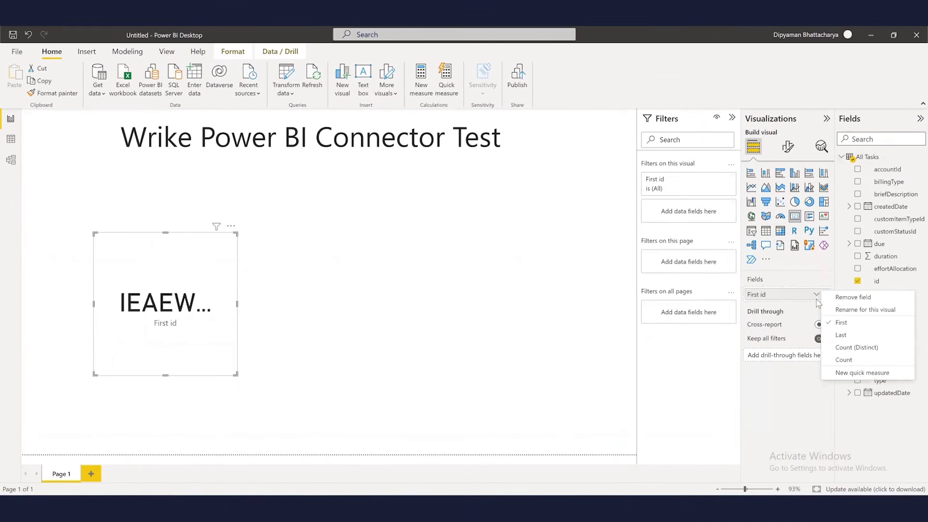
click(858, 351)
Step: Rename the card's id field to "Task Count" for this visual and deselect the card
click(816, 294)
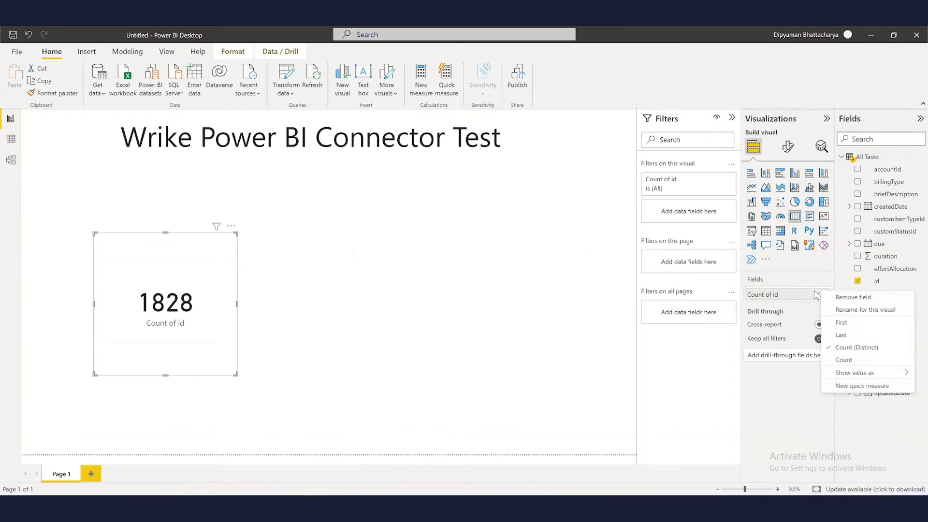
click(862, 311)
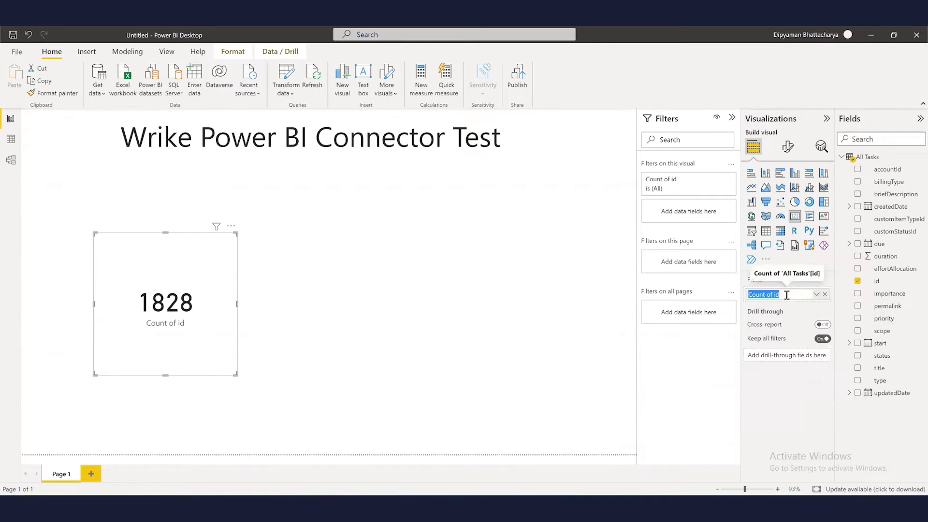
text(Task Count)
key(Return)
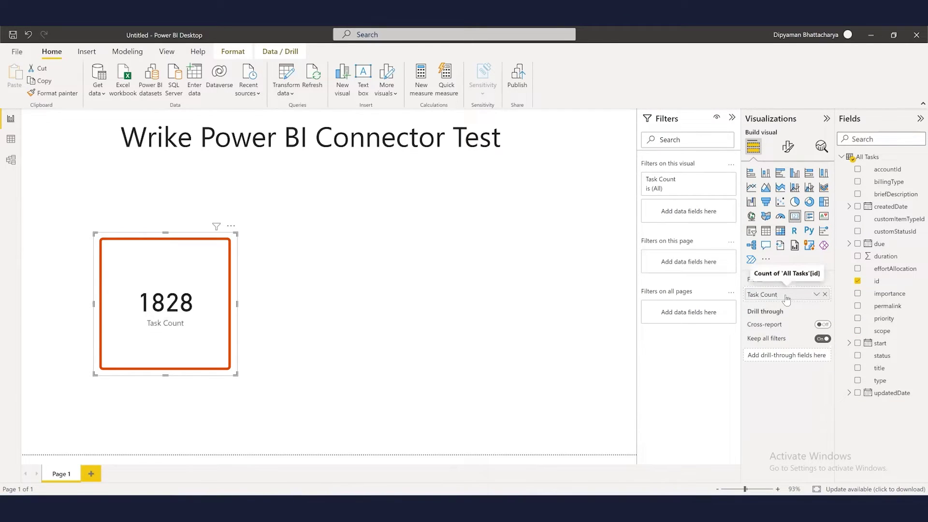
click(488, 335)
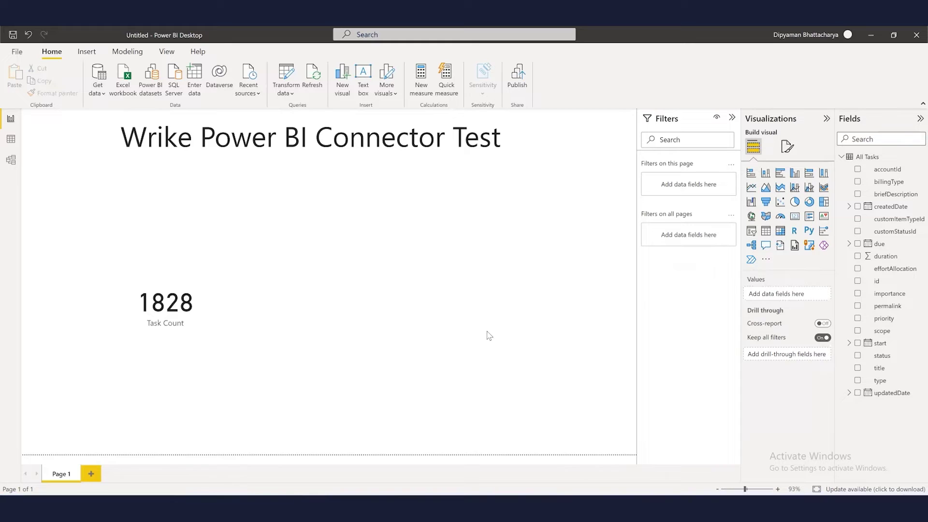
Step: Reopen the recent Wrike source and load the Workflows table from the Account folder
click(254, 94)
click(263, 127)
click(261, 165)
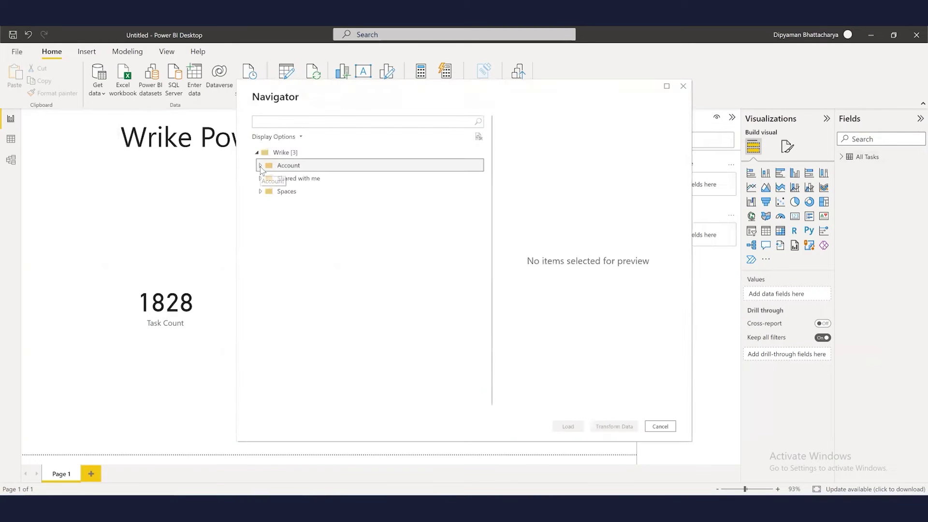
scroll(382, 309, down, 3)
click(272, 372)
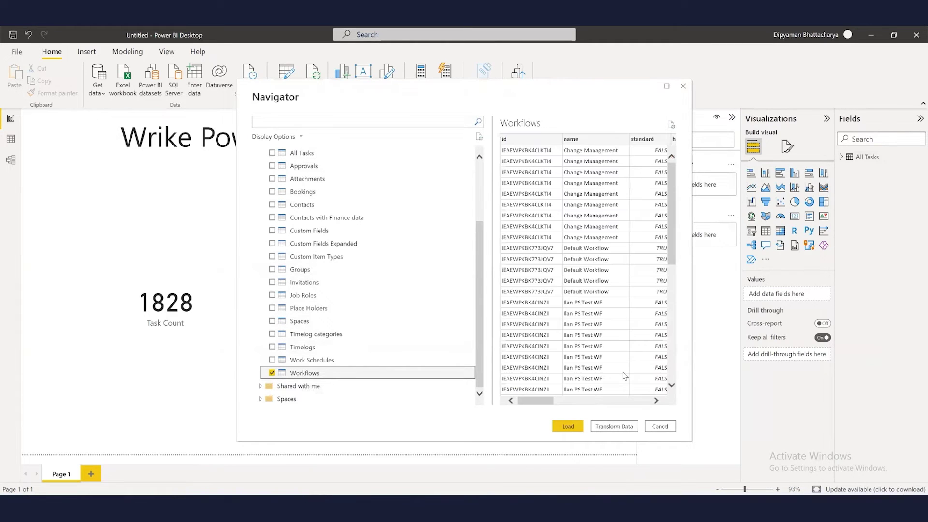
click(568, 427)
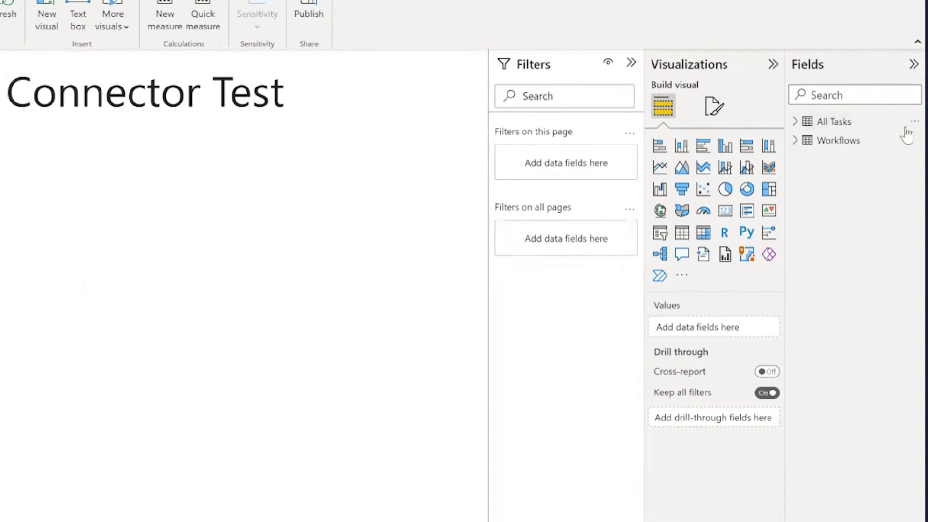
Step: Create a many-to-one relationship from customStatusId in All Tasks to csId in Workflows and close the relationship manager
right_click(906, 128)
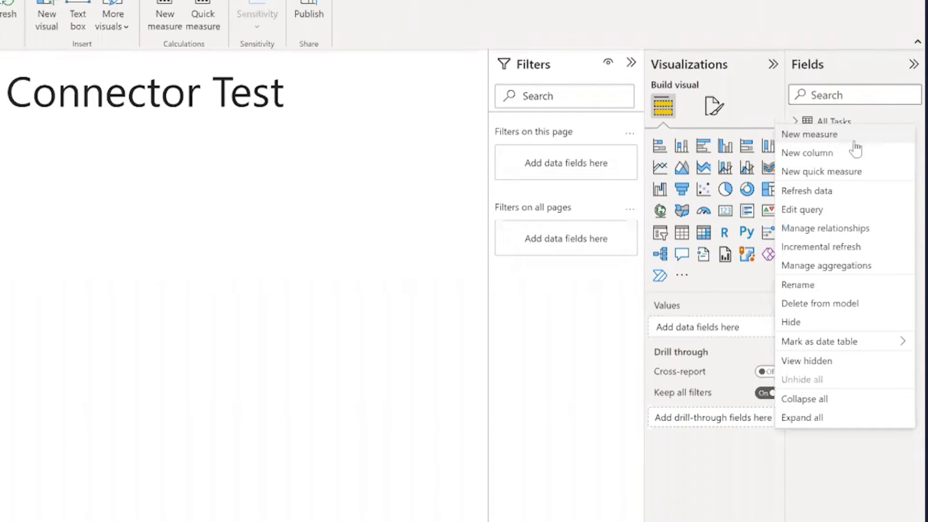
click(851, 227)
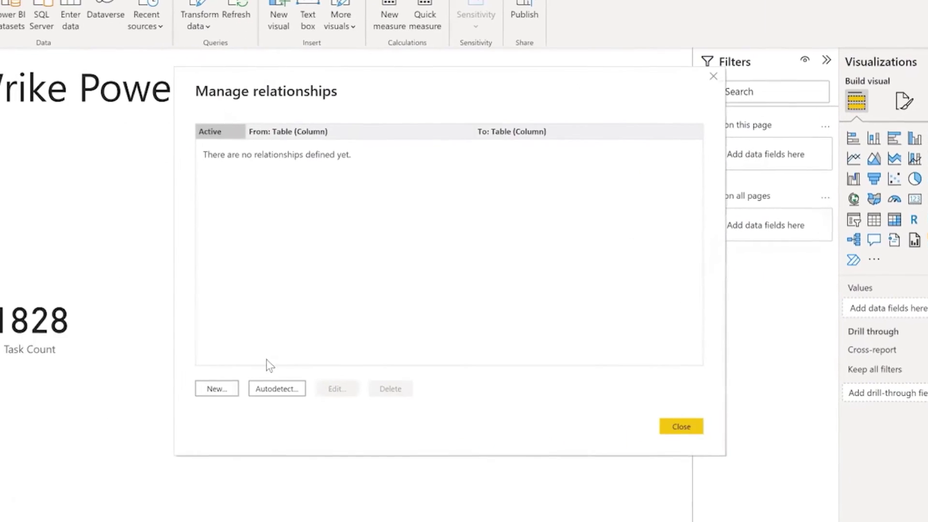
click(233, 385)
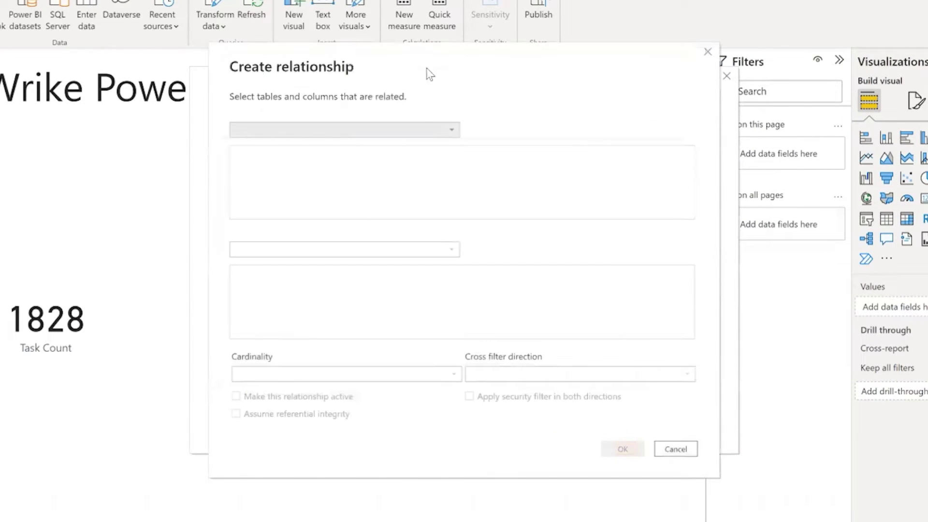
click(405, 124)
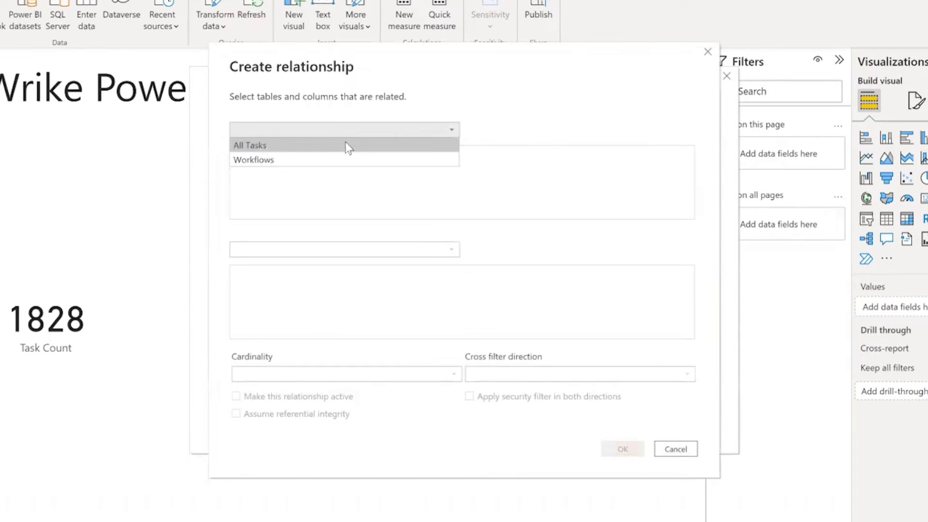
click(345, 144)
drag(333, 216, 463, 218)
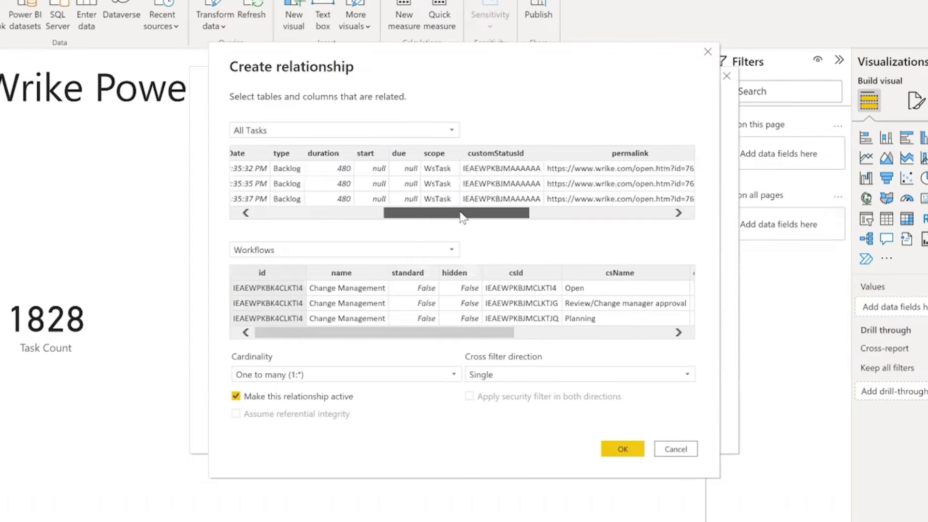
click(508, 153)
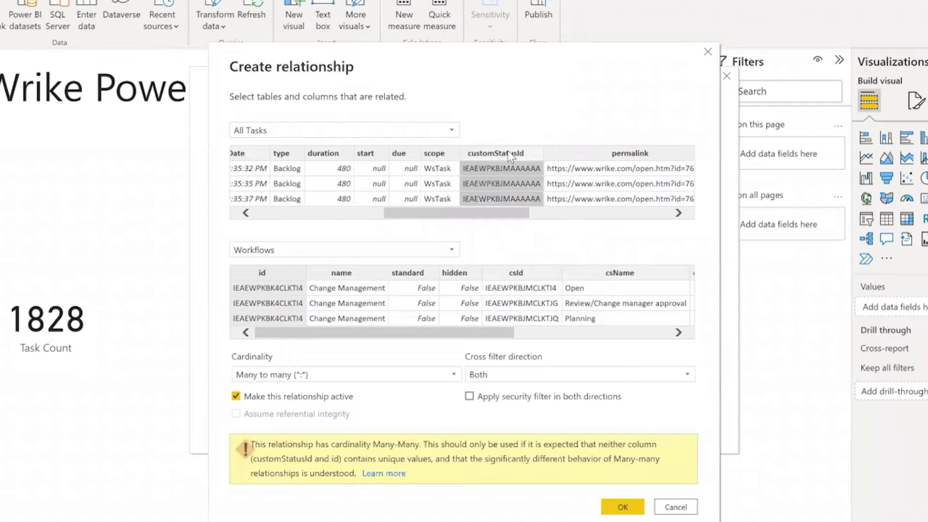
click(520, 273)
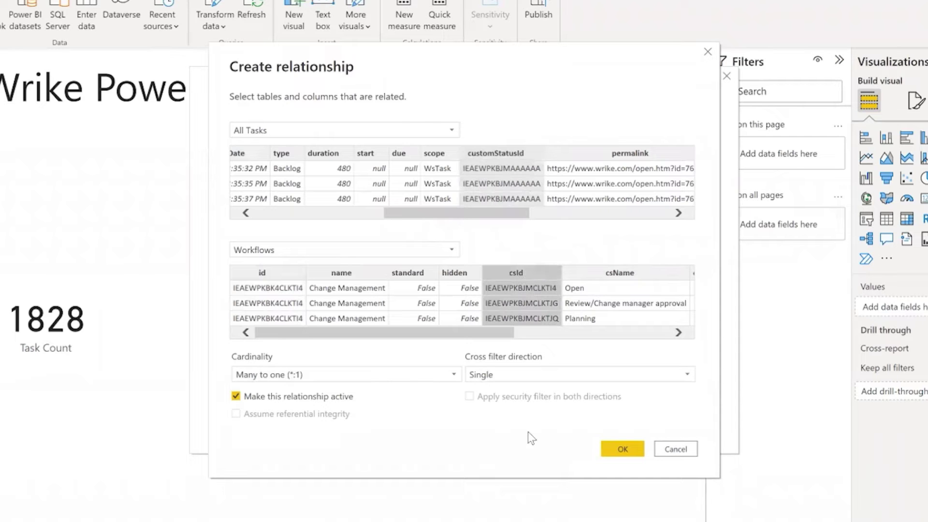
click(621, 449)
click(705, 428)
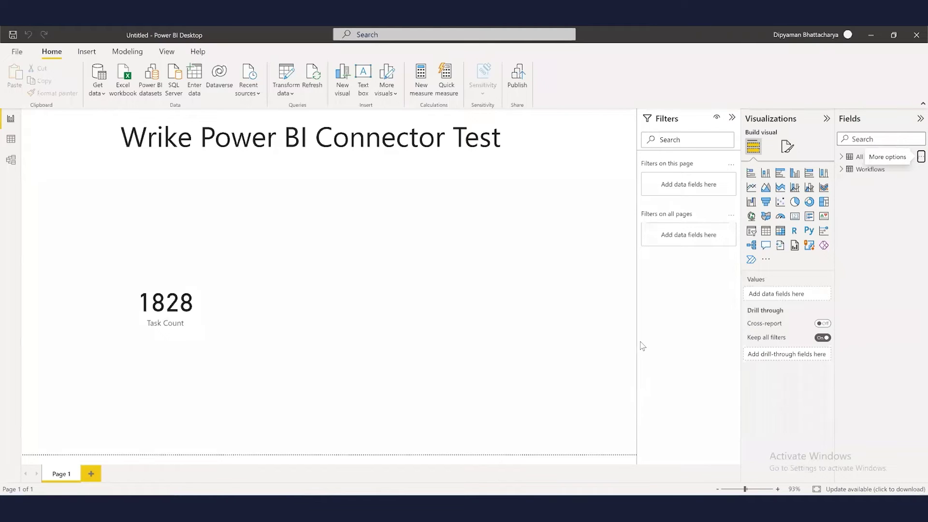
Step: Add an enlarged pie chart beside the card, with csName from Workflows as legend and count of id from All Tasks as values
click(795, 201)
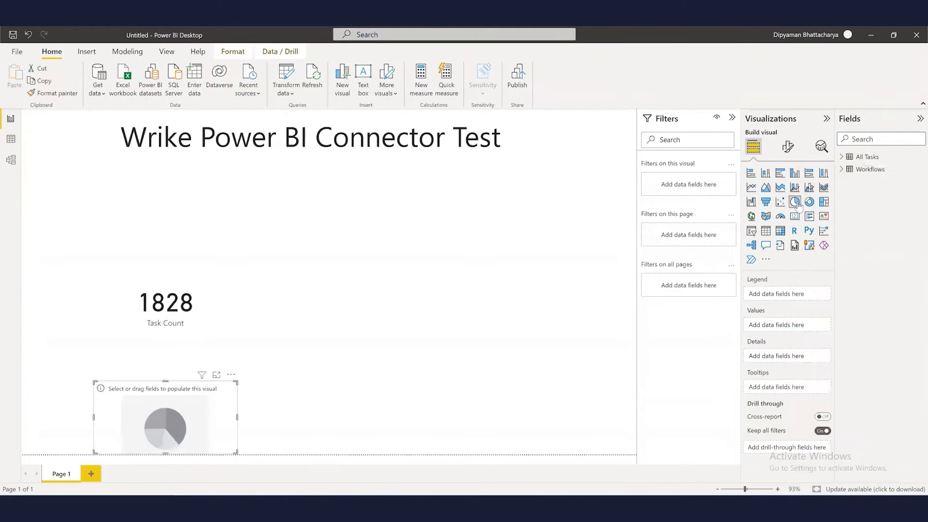
drag(160, 452, 339, 382)
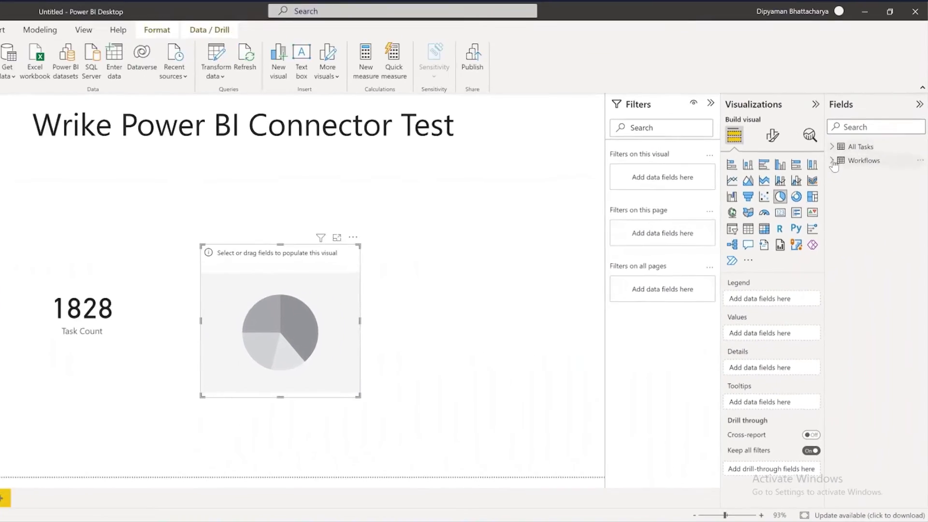
click(841, 169)
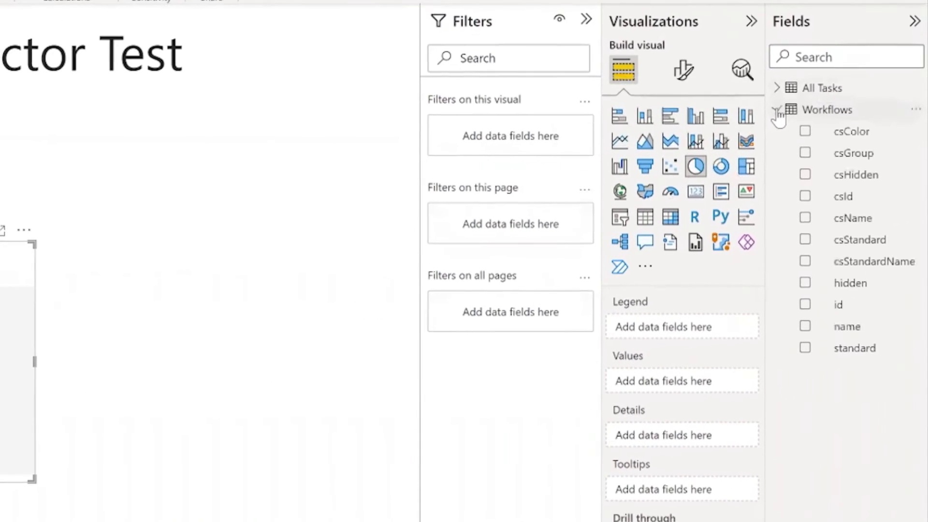
drag(856, 222, 694, 332)
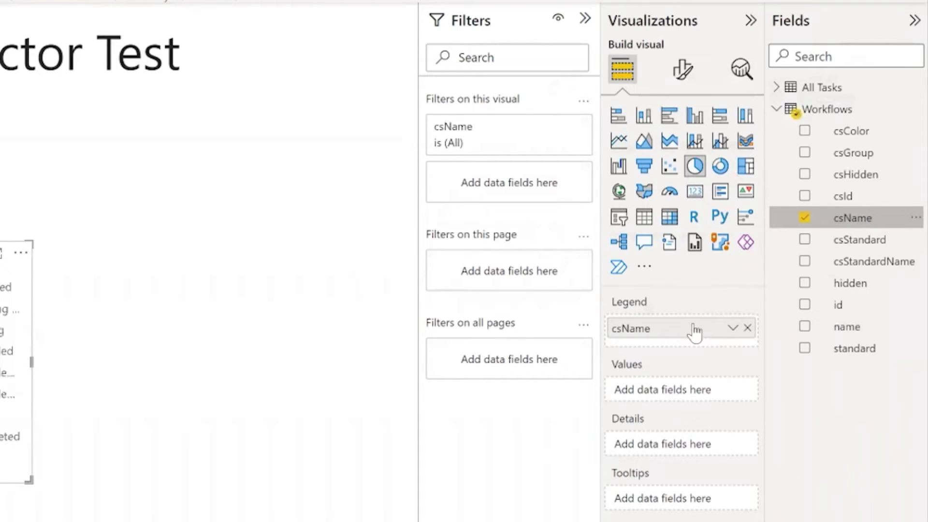
click(776, 109)
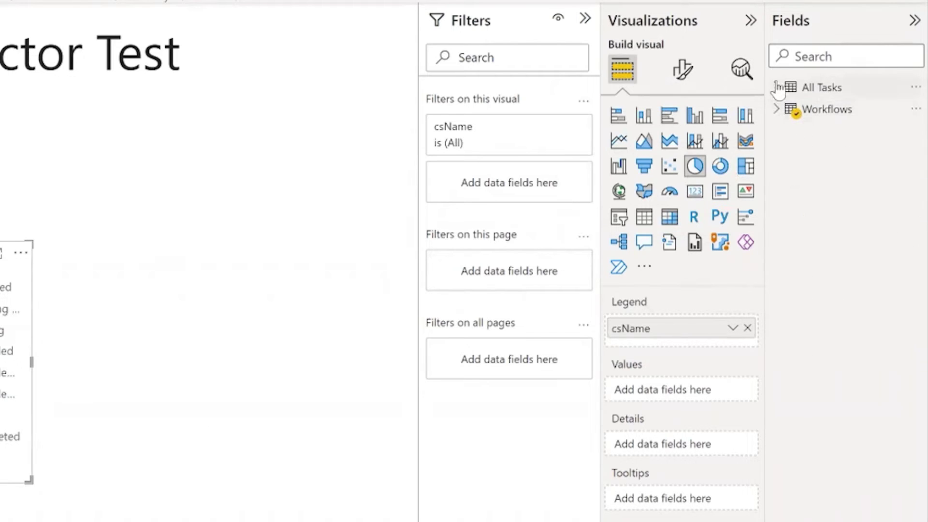
click(776, 88)
drag(837, 305, 662, 394)
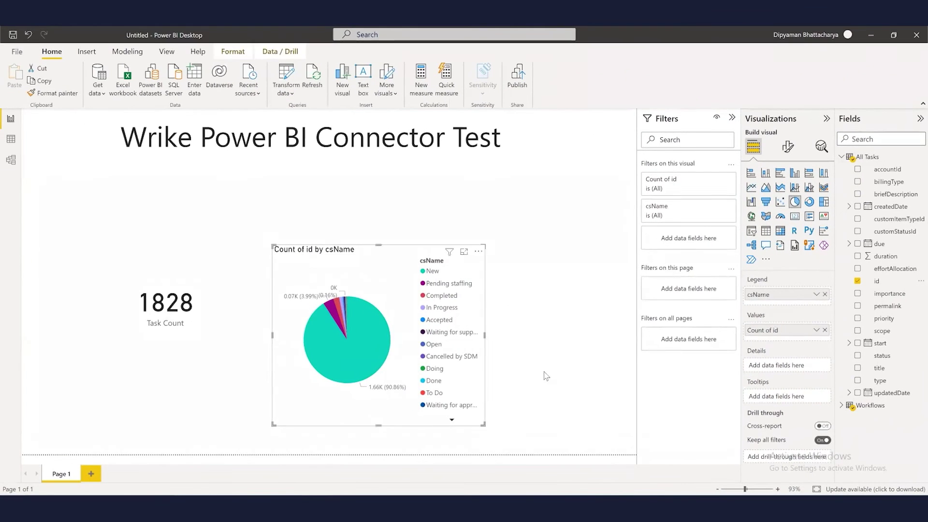
drag(476, 389, 441, 357)
Step: Rename the pie chart's legend field to "Status" and its values field to "Task Count" for this visual
click(816, 294)
click(850, 313)
text(Status)
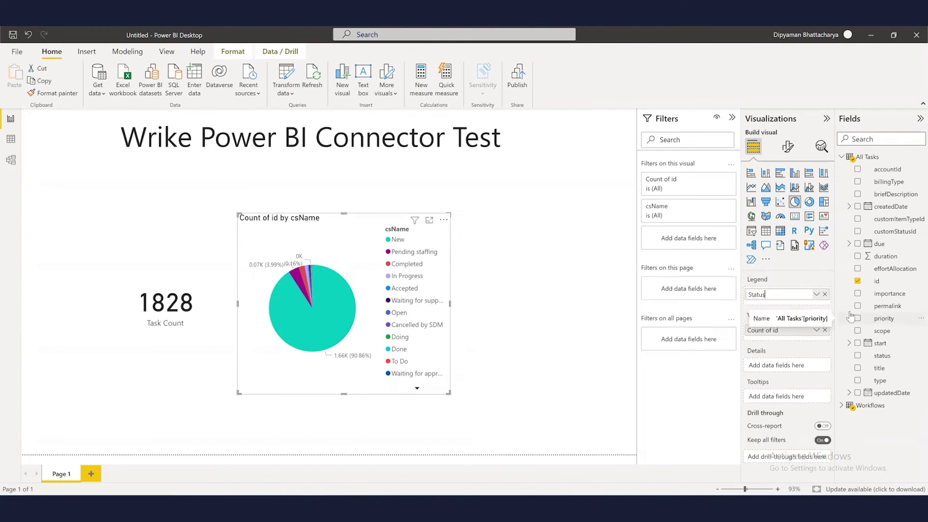
key(Return)
click(816, 330)
click(849, 345)
text(Task Count)
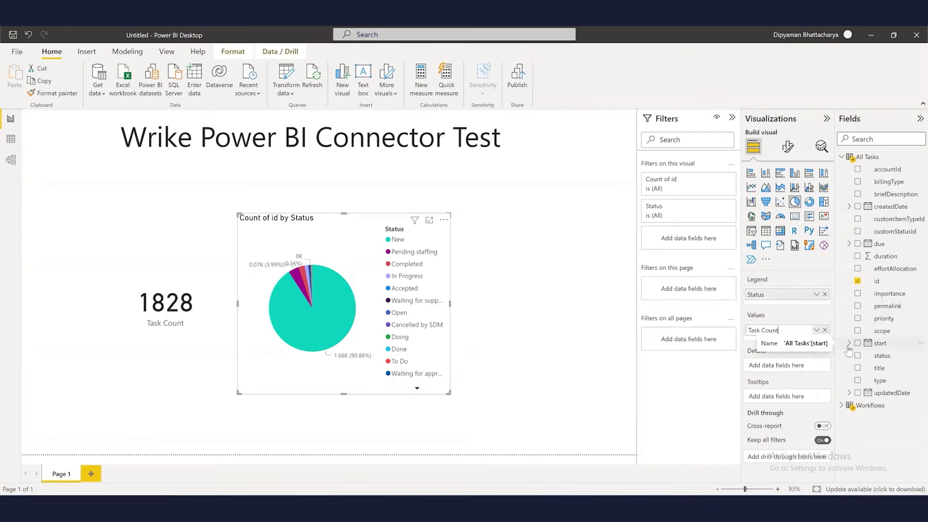
key(Return)
click(579, 355)
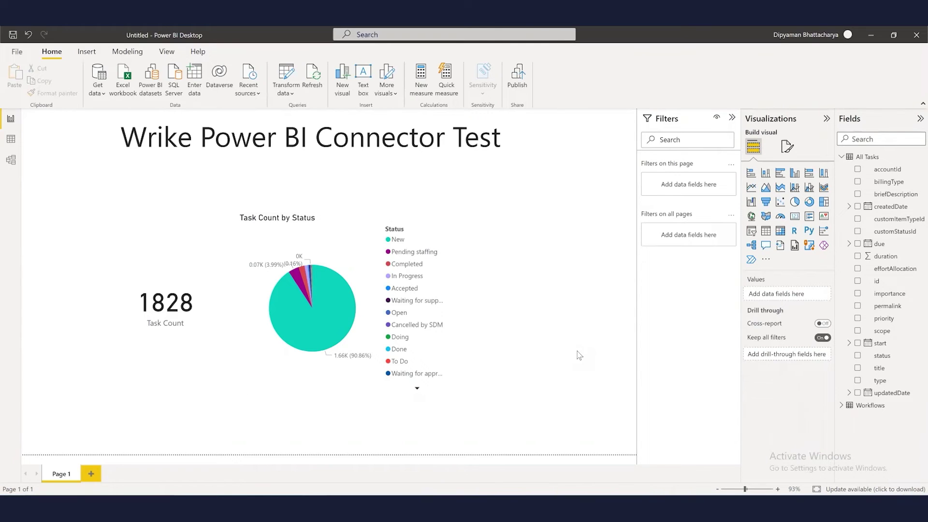
Step: Add a widened donut chart beside the pie chart, with type from All Tasks as legend and count of type as values
click(810, 203)
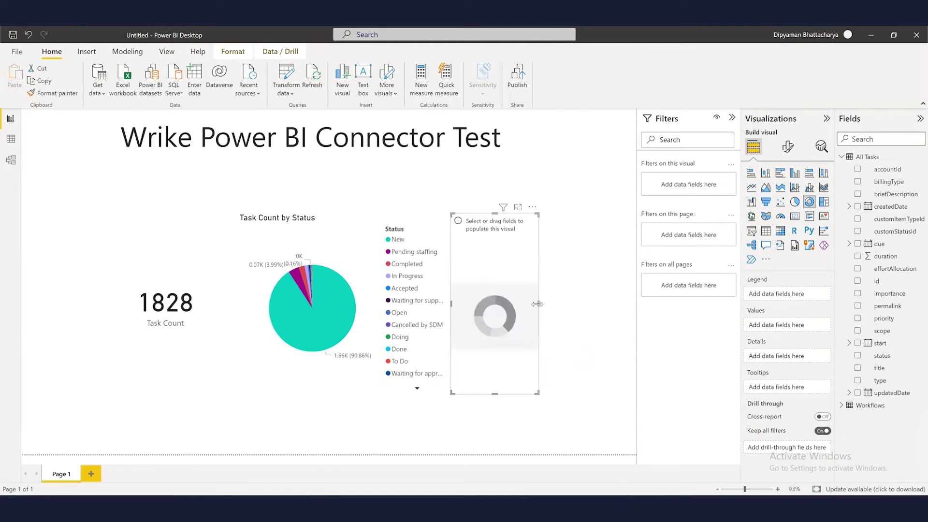
drag(540, 303, 622, 302)
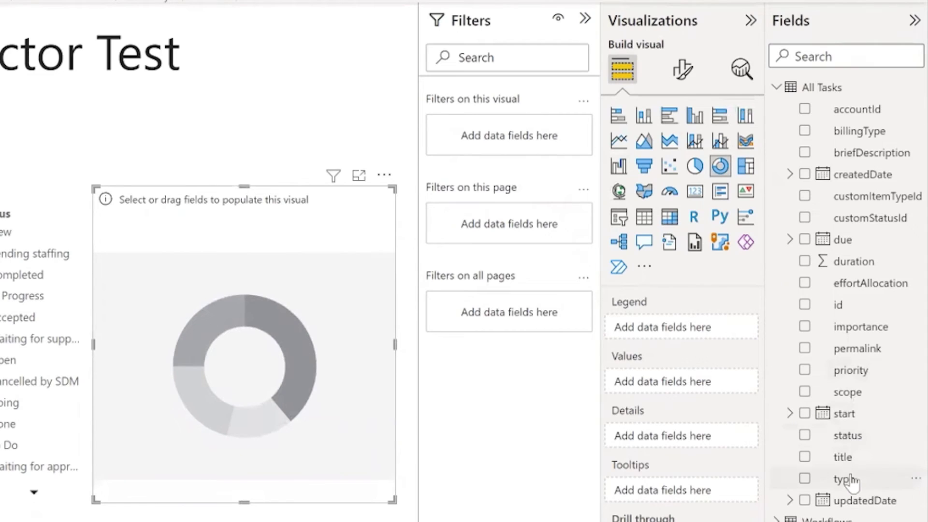
drag(851, 479, 684, 335)
drag(849, 484, 667, 390)
Step: Rename the donut chart's values field to "Task Count" and its legend field to "Type" for this visual
click(733, 391)
click(795, 417)
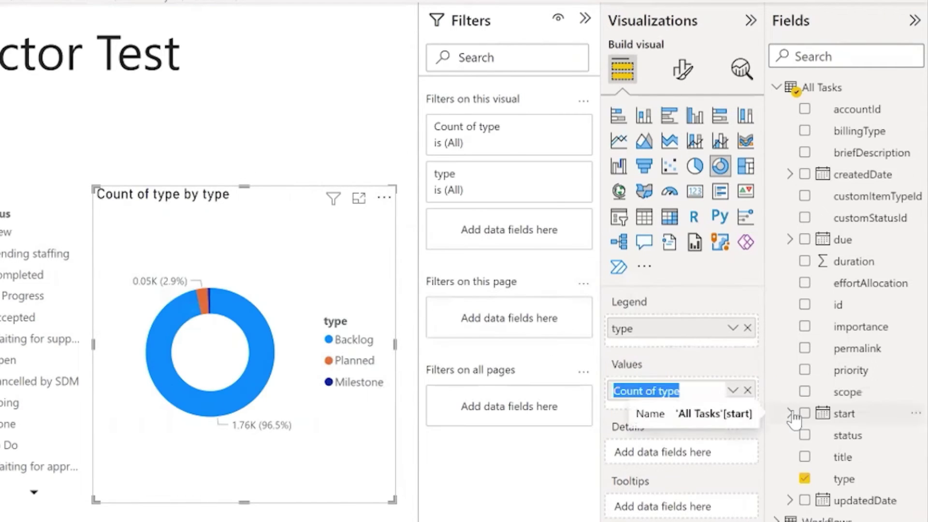
text(Task Count)
key(Return)
click(732, 329)
click(773, 355)
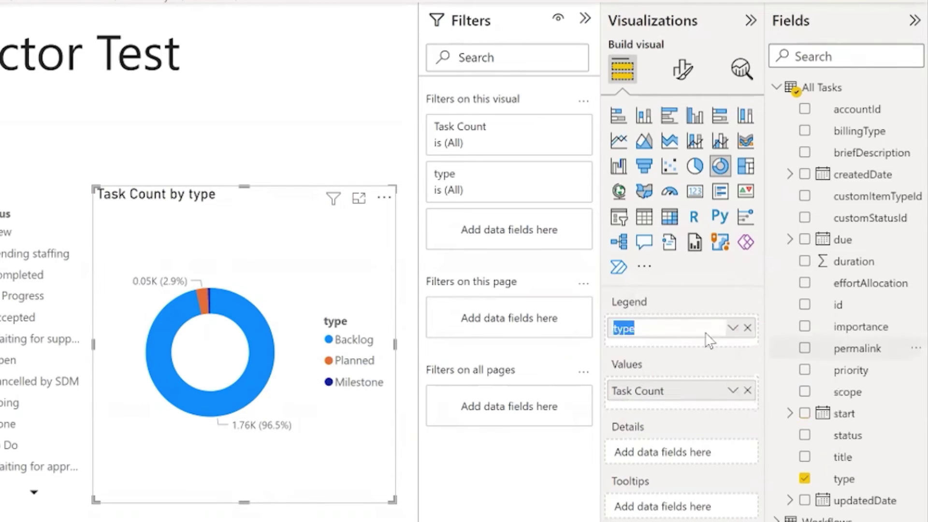
text(Type)
key(Return)
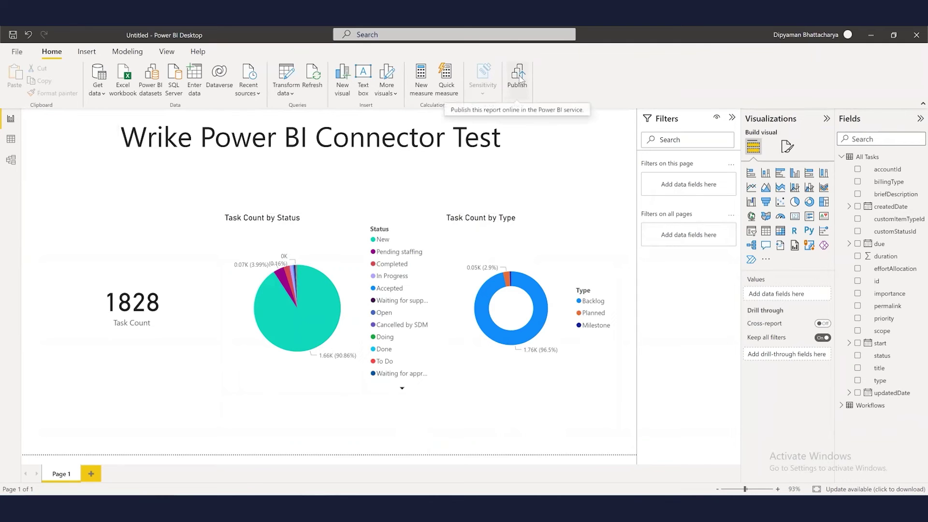
Step: Publish the report to My workspace, saving it as "Wrike Power BI Connector Report", and open the published report
click(521, 79)
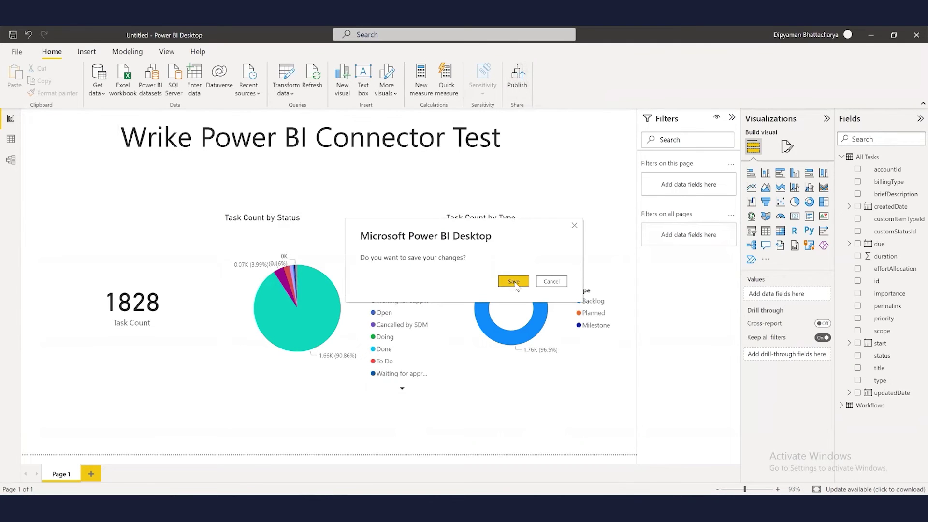
click(514, 285)
text(Wrike Power BI Connector Report)
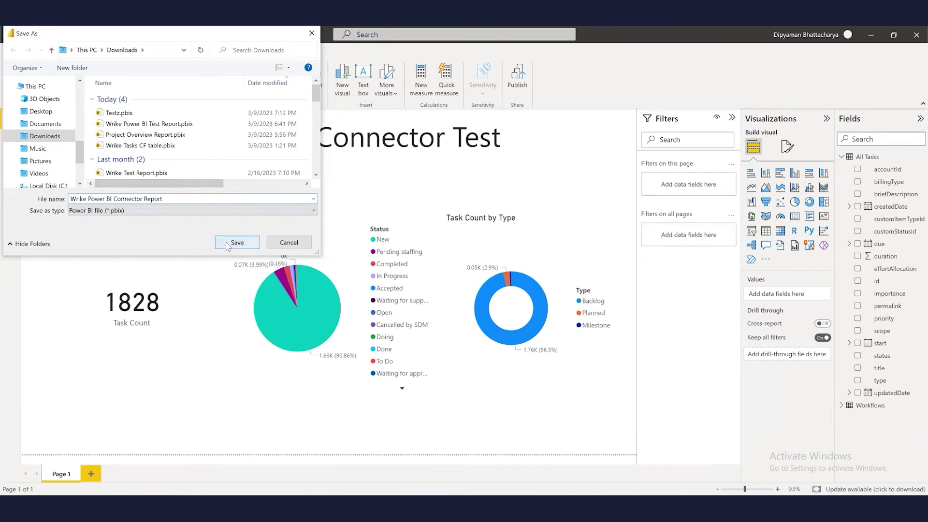
click(231, 243)
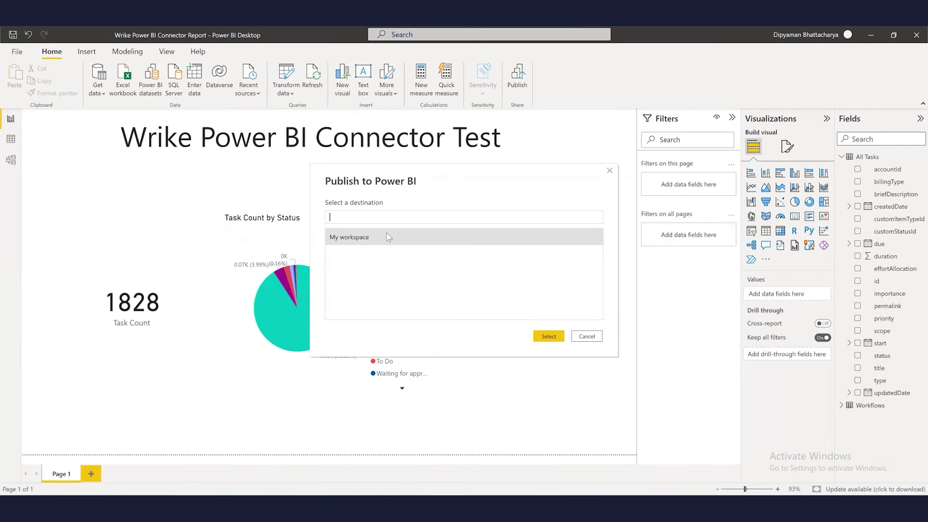
click(548, 337)
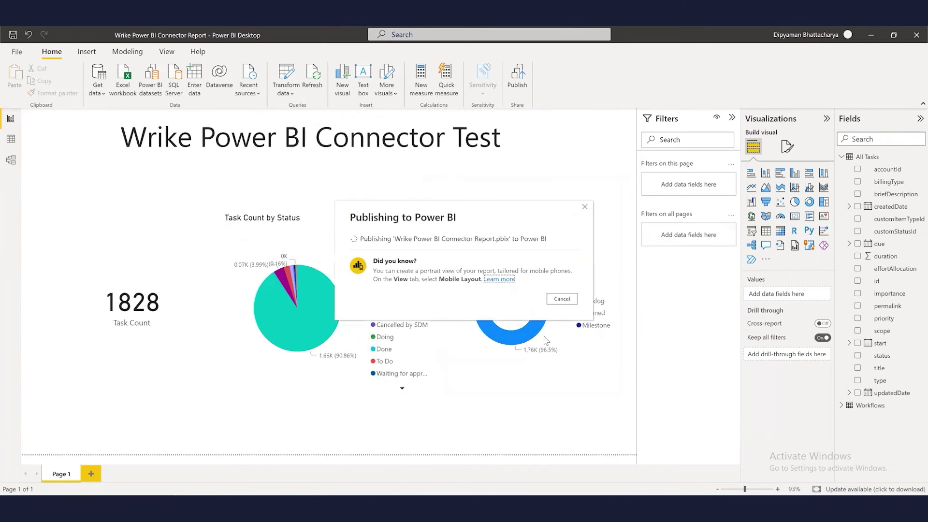
click(466, 251)
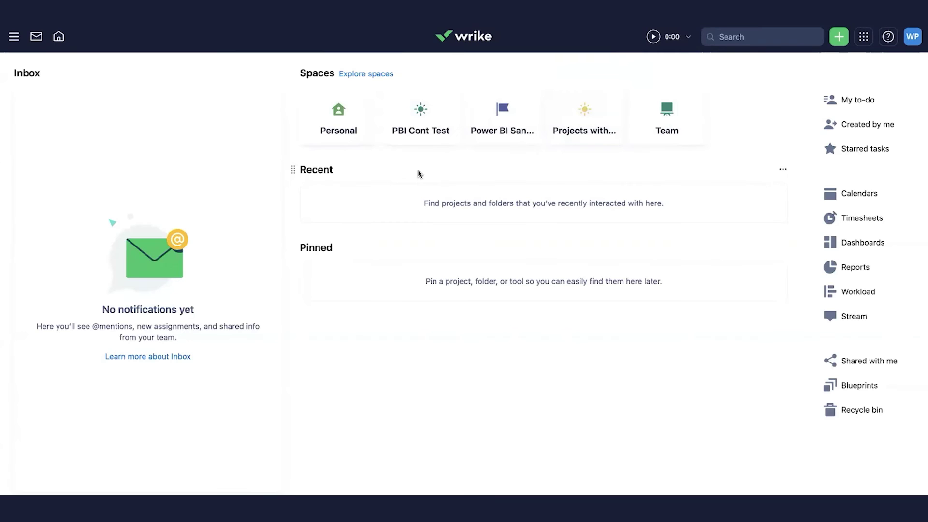
Step: Switch to Wrike and add the tasks "Power BI Task 1" and "Power BI Task 2" to the PBI Cont Test space
click(421, 127)
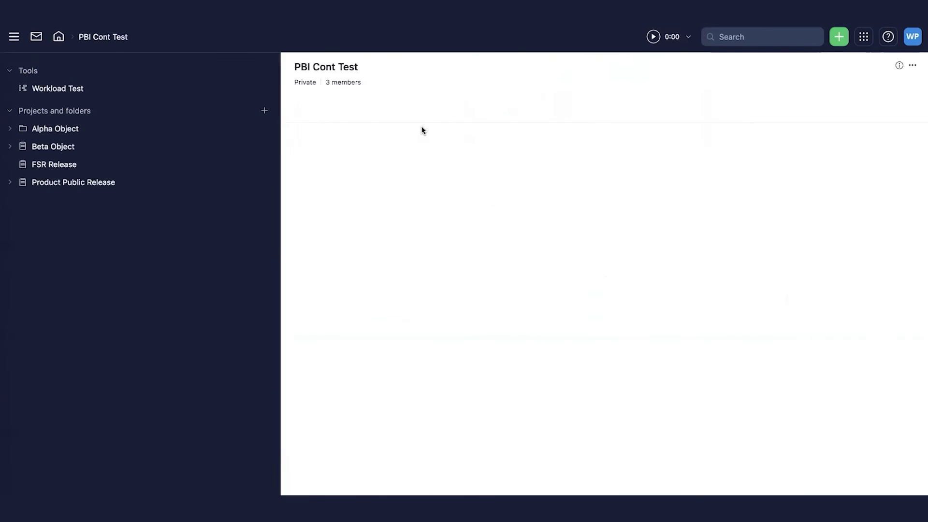
click(314, 153)
text(Power BI Task 1)
key(Return)
text(Power BI Task 2)
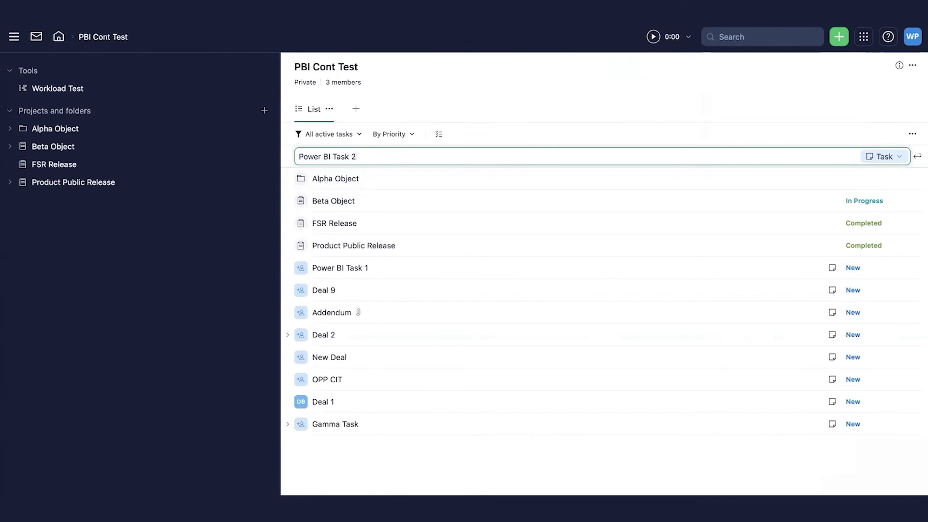
key(Return)
Step: Add the tasks "Power BI Task 3", "Power BI Task 4" and "Power BI Task 5" to the space, and delete the duplicate third task
text(Power BI Task 3)
key(Return)
text(3Power BI Task 3)
key(Return)
text(Power BI Task 4)
key(Return)
text(Power BI Task 5)
key(Return)
right_click(364, 334)
key(Delete)
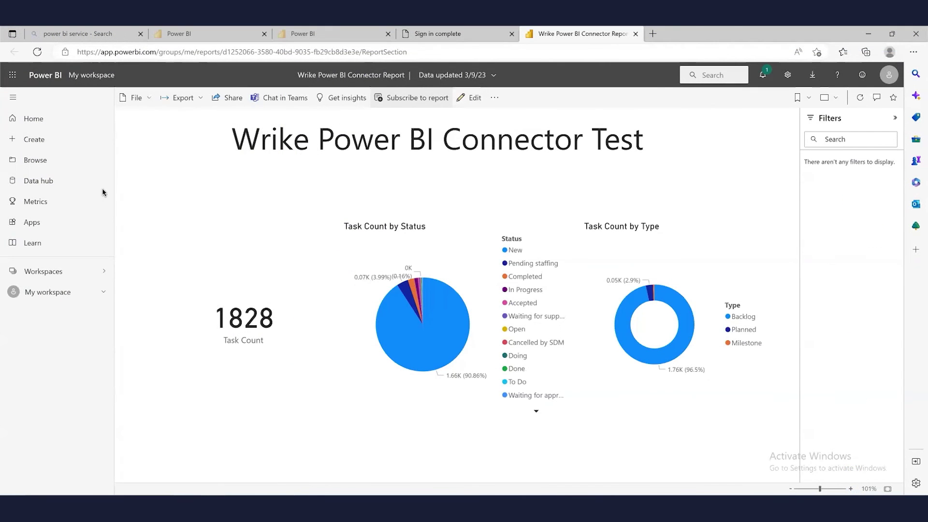
Step: In the Power BI service, open the settings of the Wrike Power BI Connector Report dataset from the Data hub
click(38, 181)
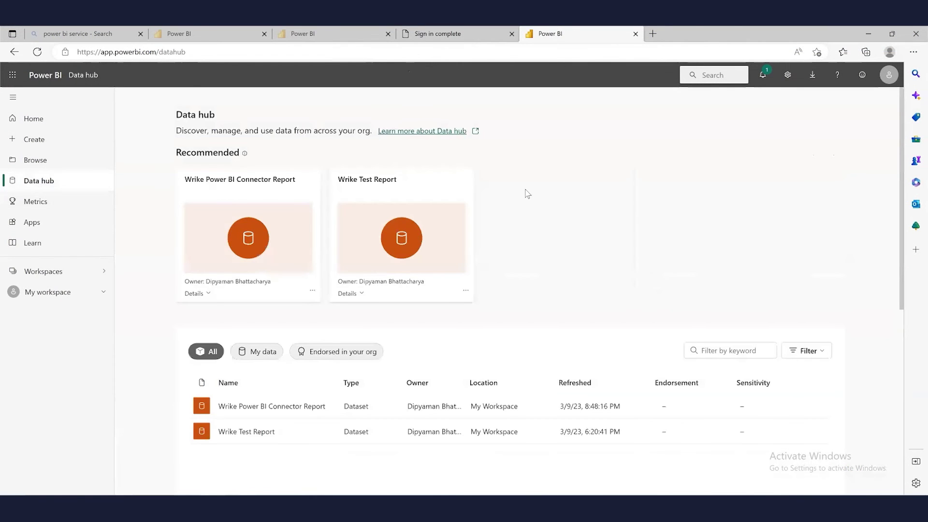
scroll(527, 193, down, 1)
scroll(528, 193, down, 1)
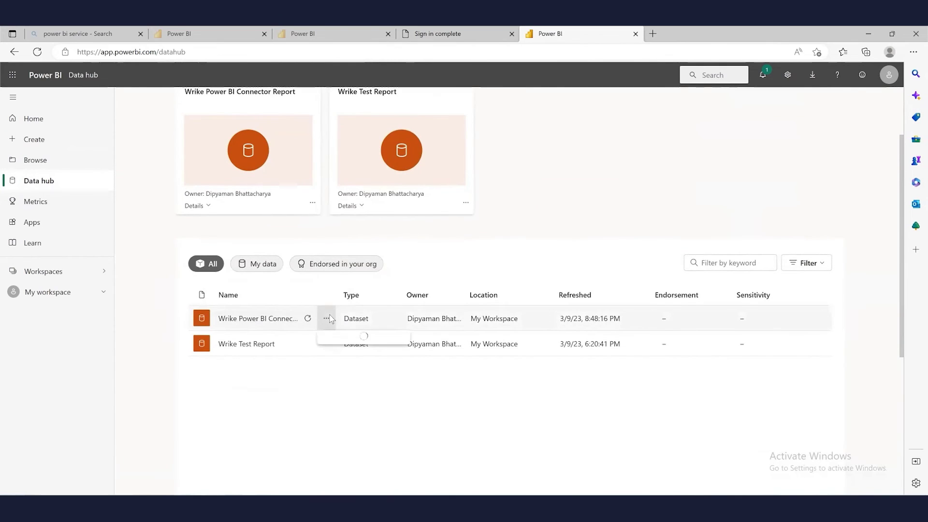
click(327, 318)
click(342, 222)
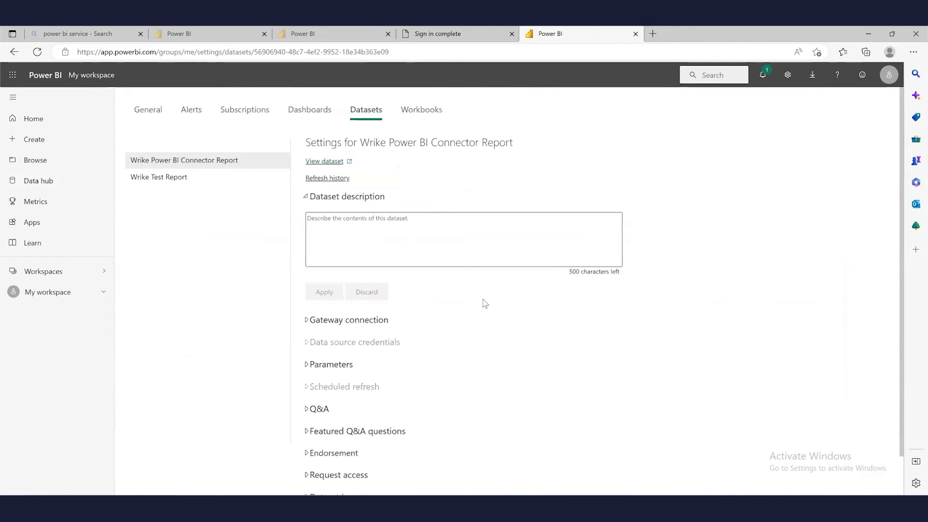
Step: In the dataset's gateway connection settings, map the Wrike extension data source to Wrike on the Wrike Gateway and apply it
click(307, 320)
scroll(564, 306, down, 3)
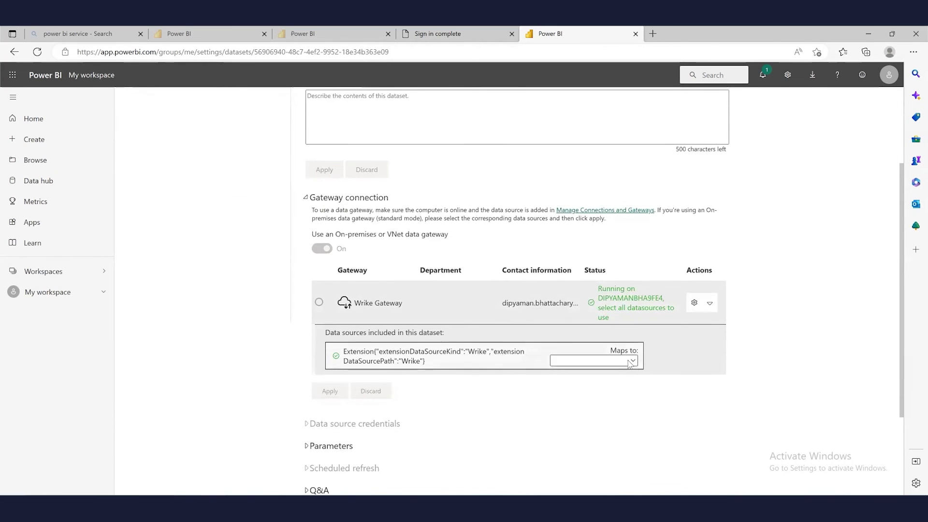
click(630, 364)
click(596, 375)
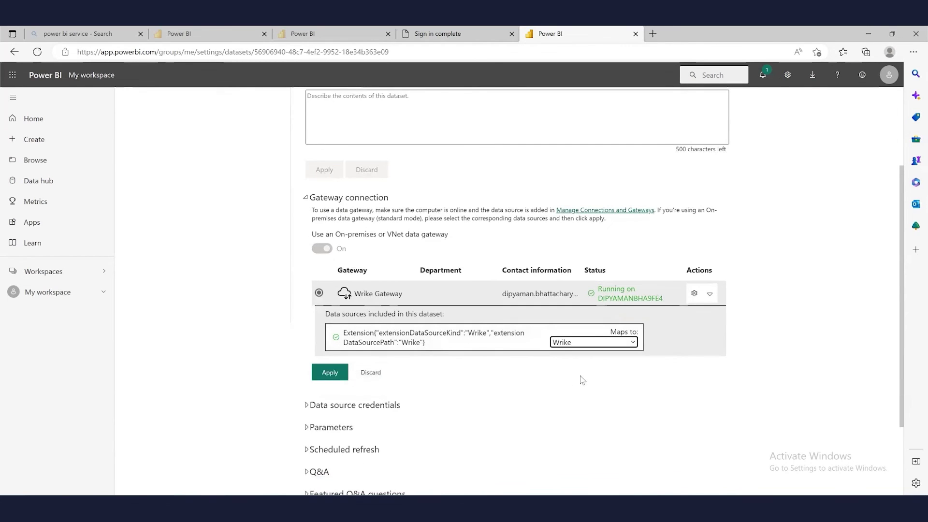
click(329, 373)
scroll(278, 234, up, 3)
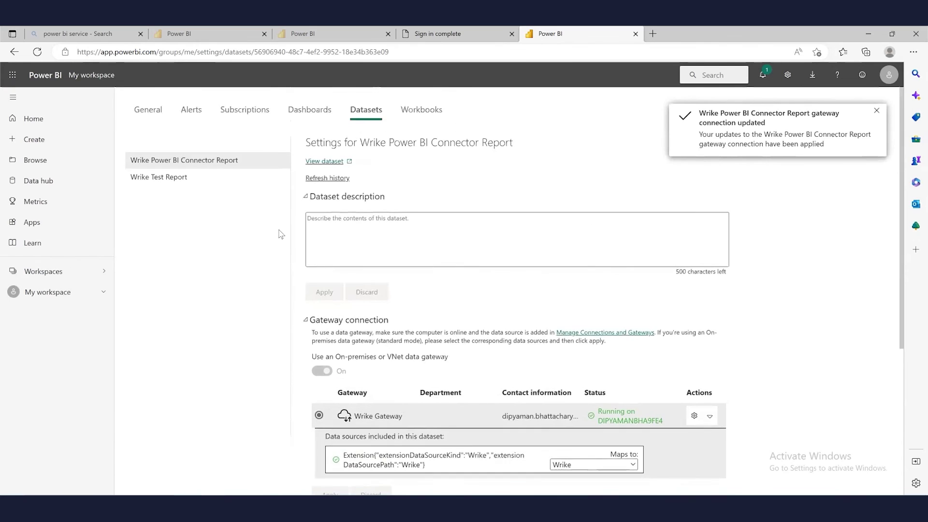
Step: Open the Wrike Power BI Connector Report dataset from the Data hub and refresh it immediately
click(53, 180)
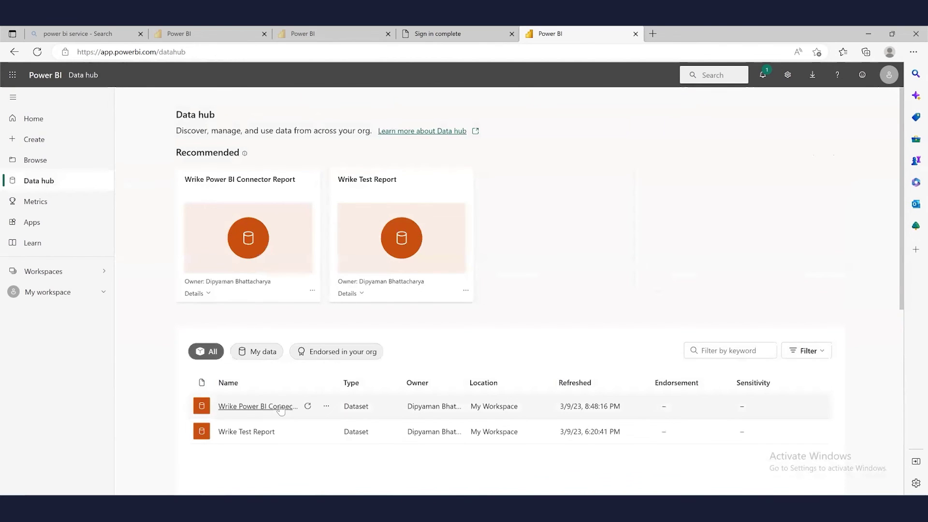
click(280, 409)
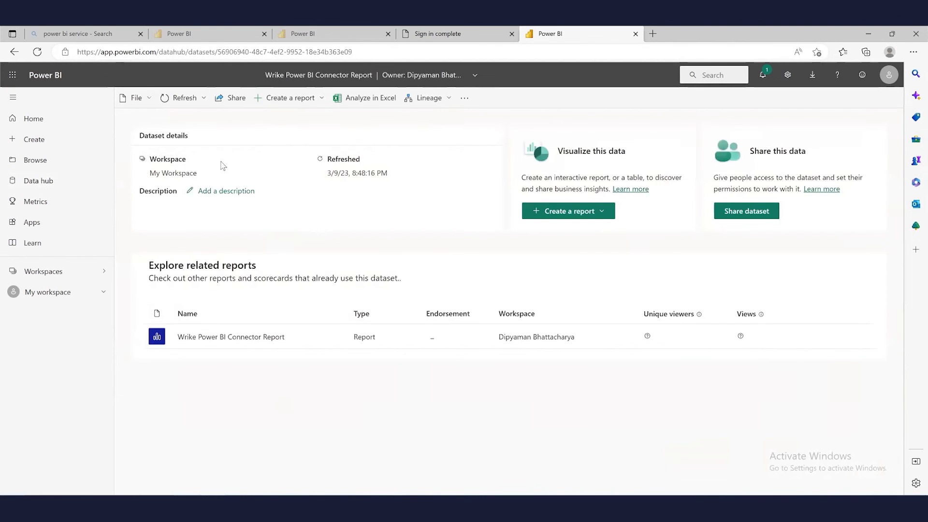
click(207, 99)
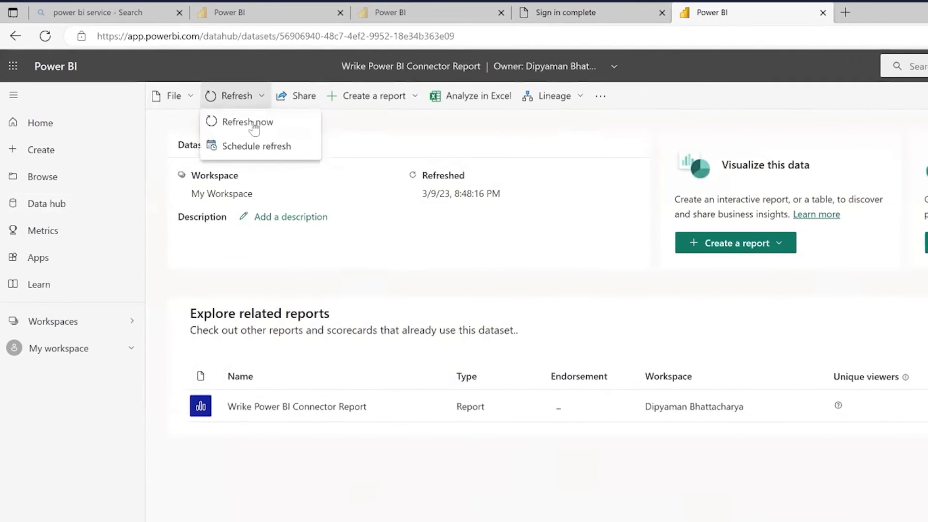
click(247, 122)
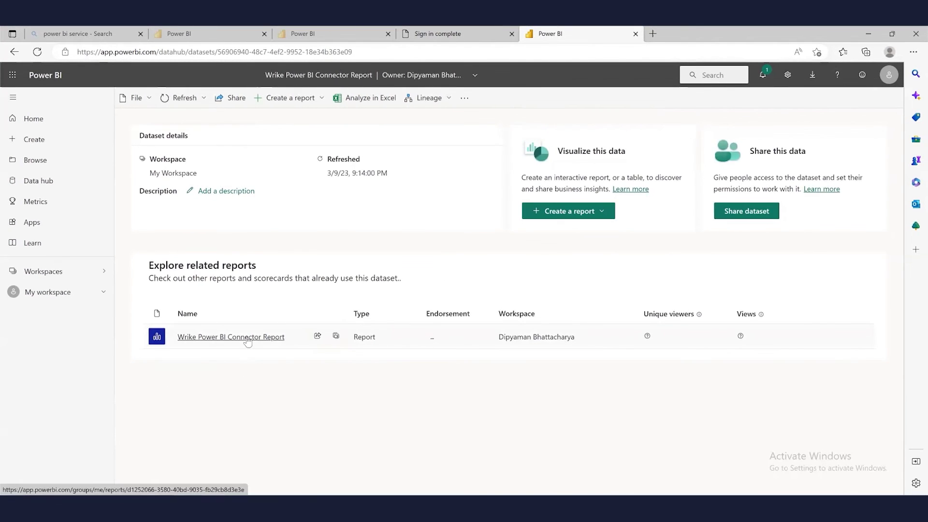
Step: Open the Wrike Power BI Connector Report and refresh its visuals, and switch to Power BI Desktop to refresh the report's data there
click(248, 340)
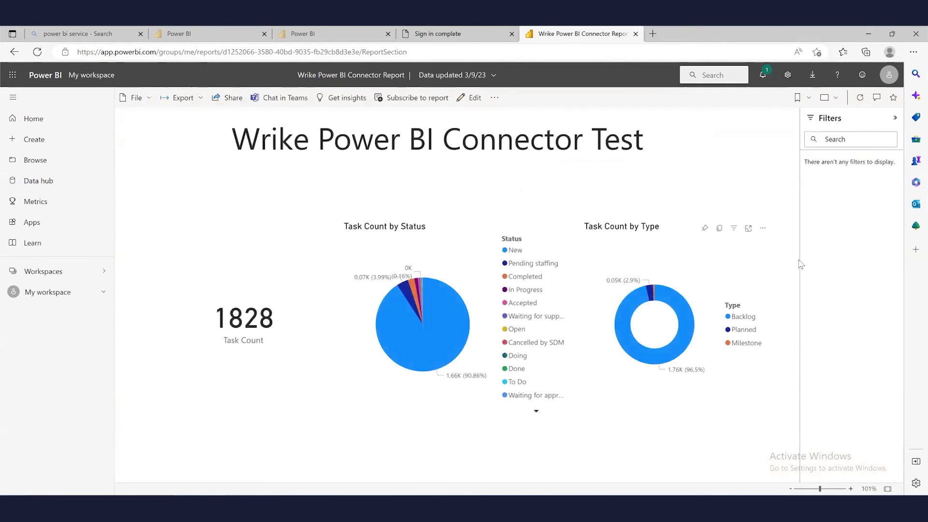
click(862, 100)
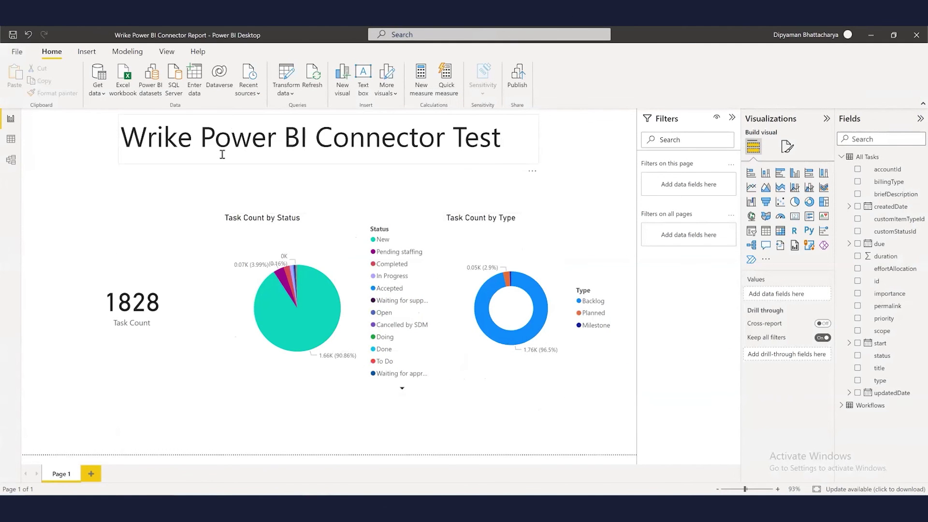
click(314, 78)
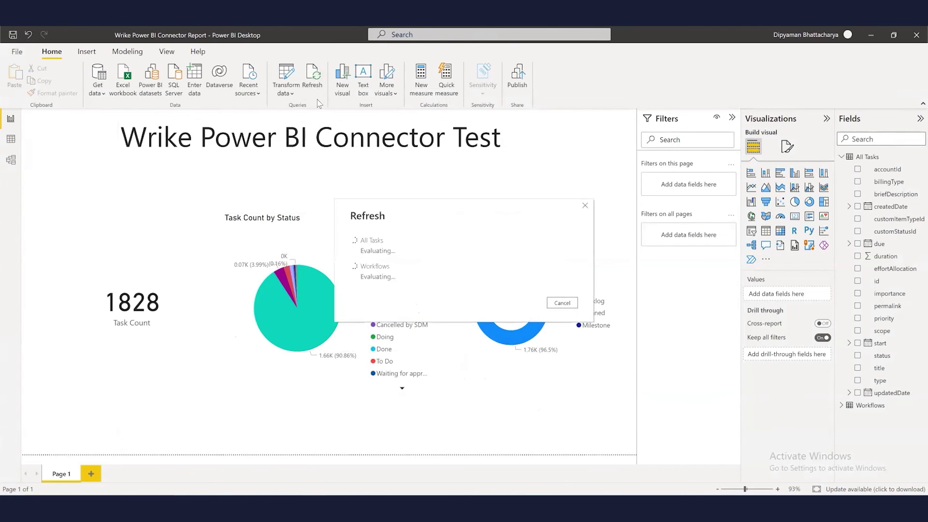